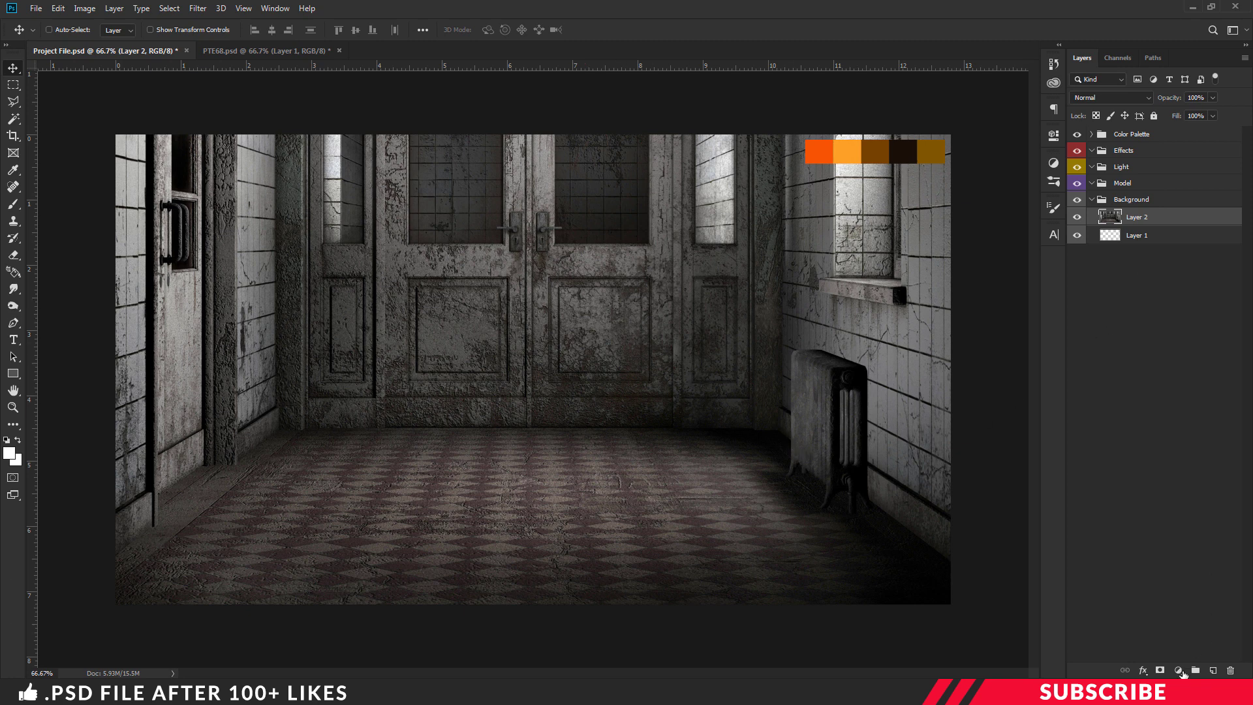
Step: Add a Color Lookup adjustment layer using the Candlelight.CUBE 3DLUT
click(1178, 671)
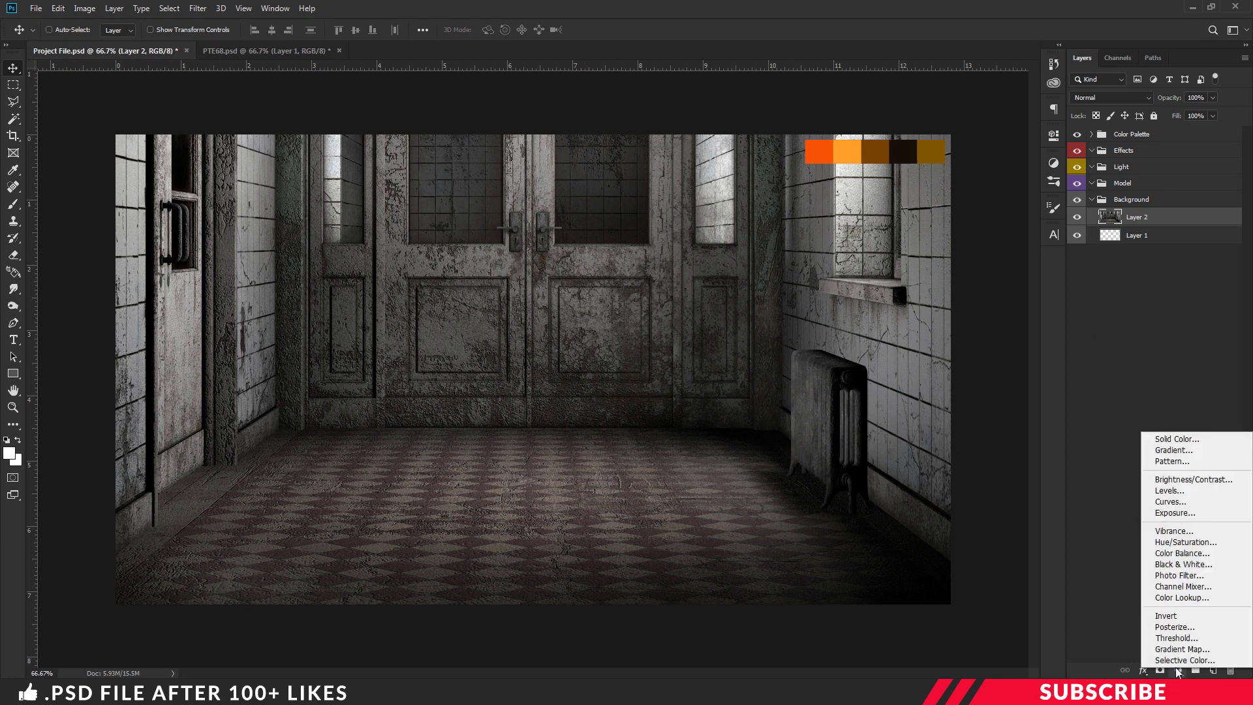
click(1183, 599)
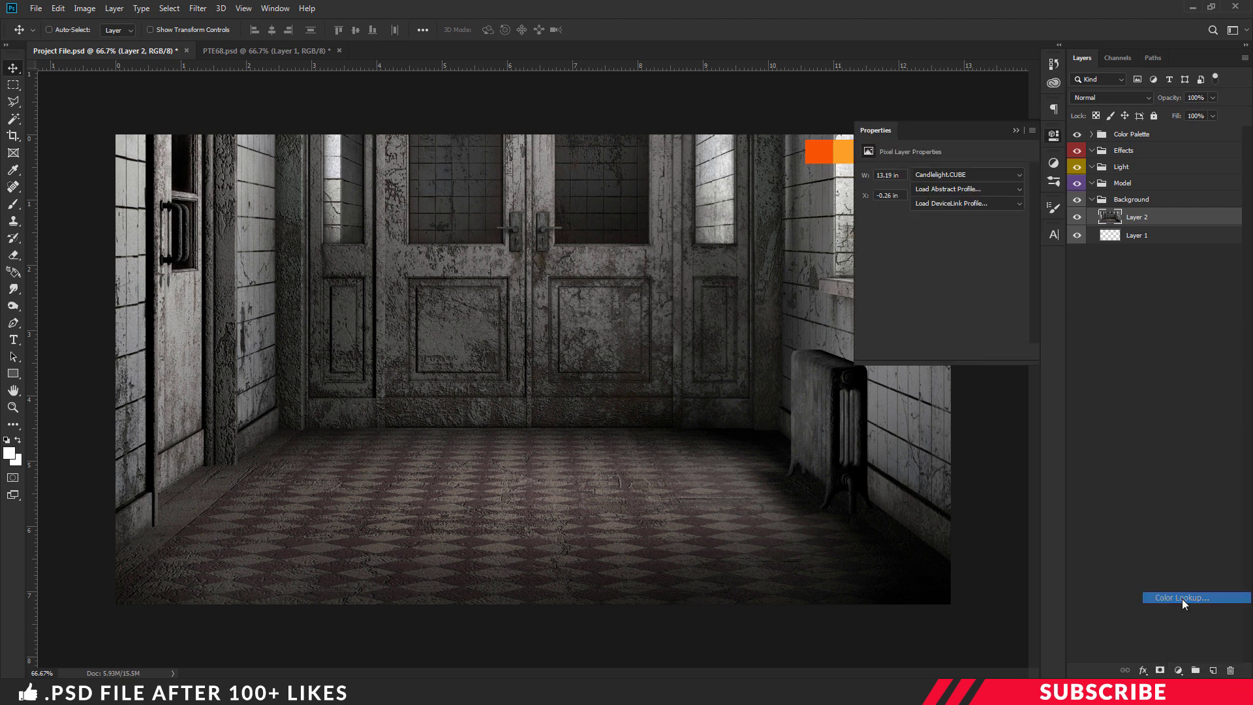
click(983, 177)
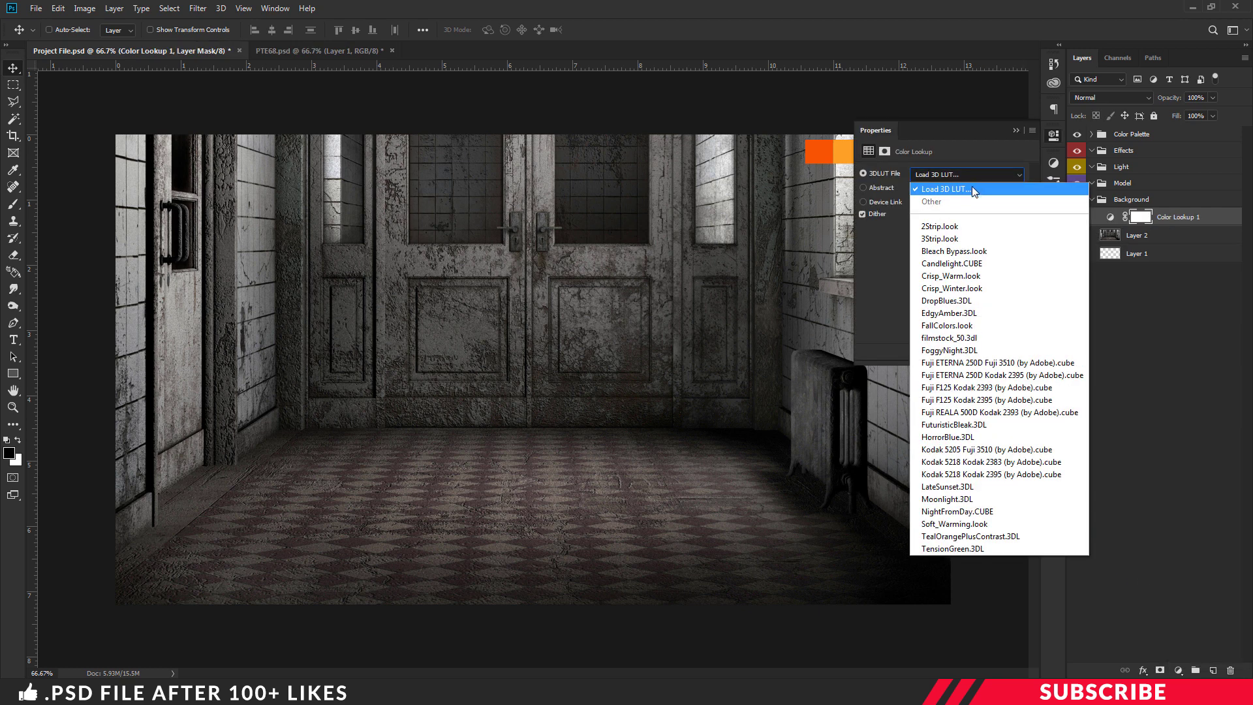
click(972, 266)
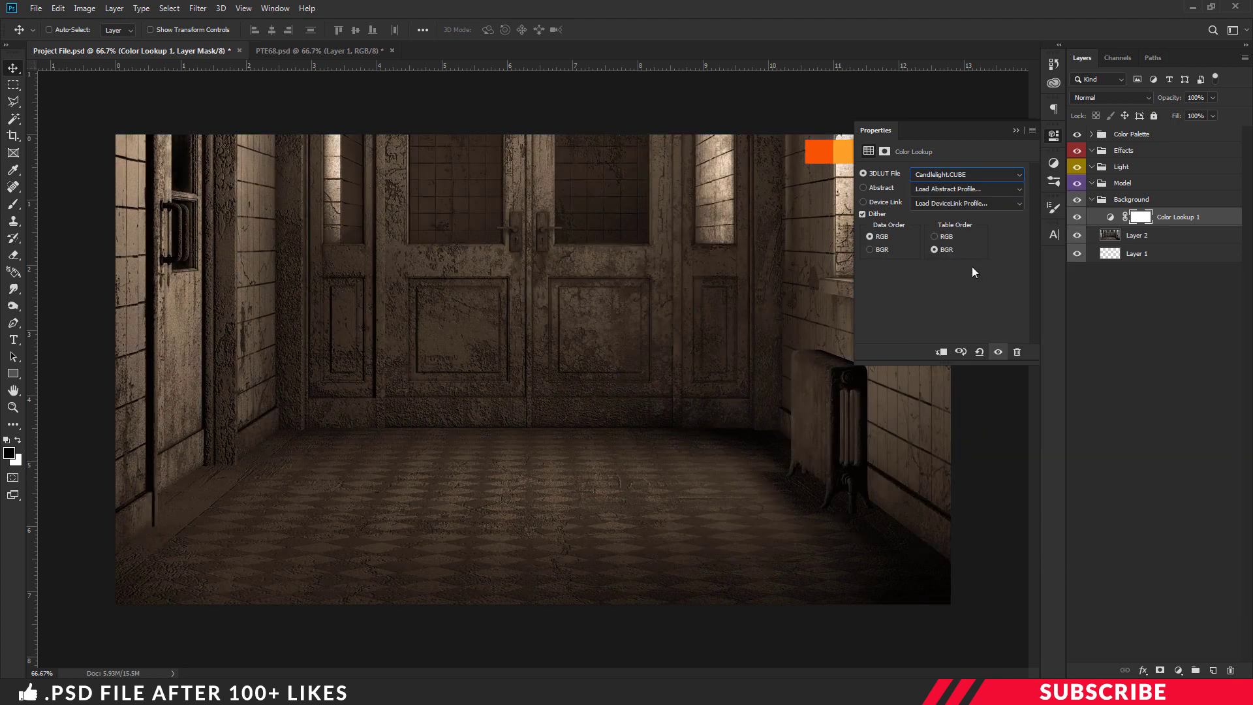
click(1054, 135)
Step: Set the Color Lookup layer's opacity to 72%
click(1205, 98)
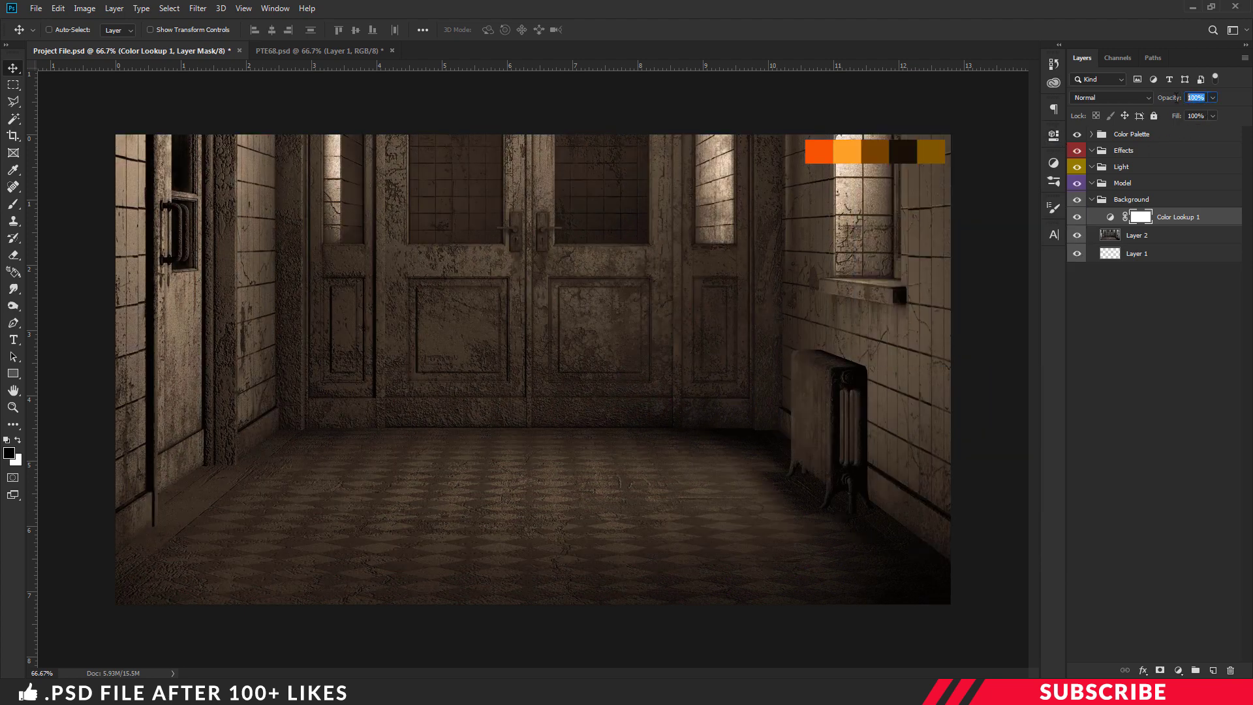
text(72)
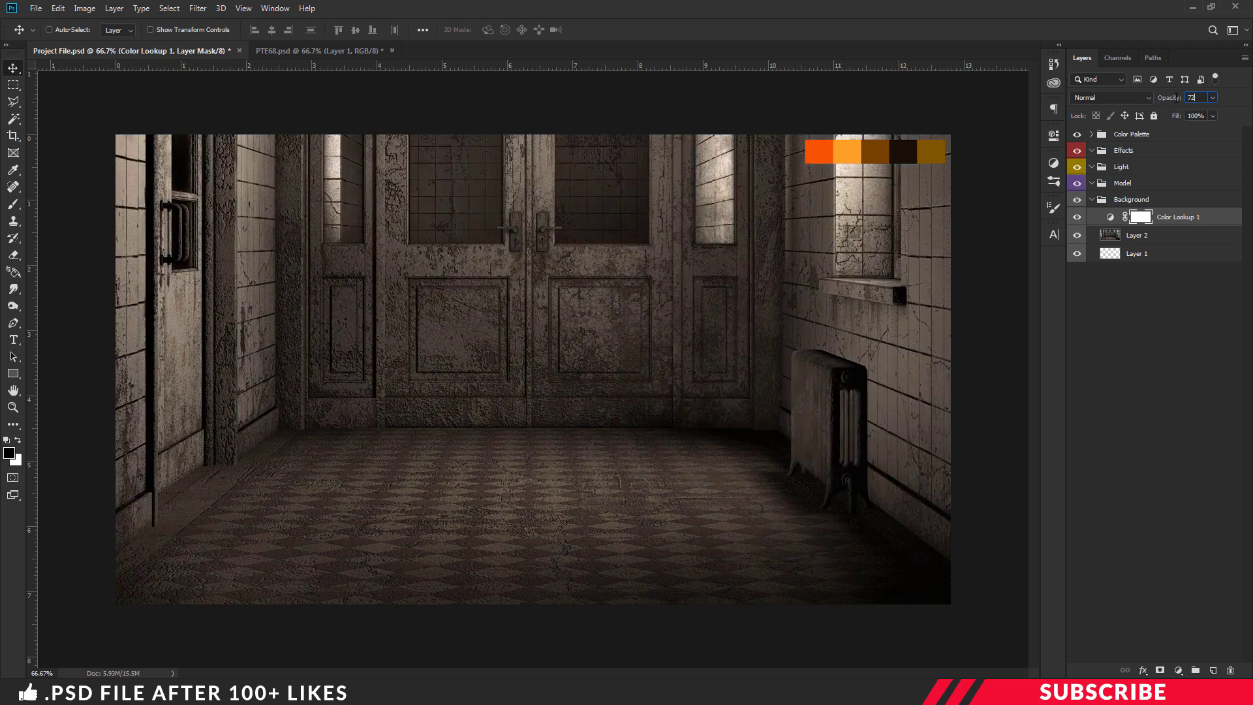
click(1198, 222)
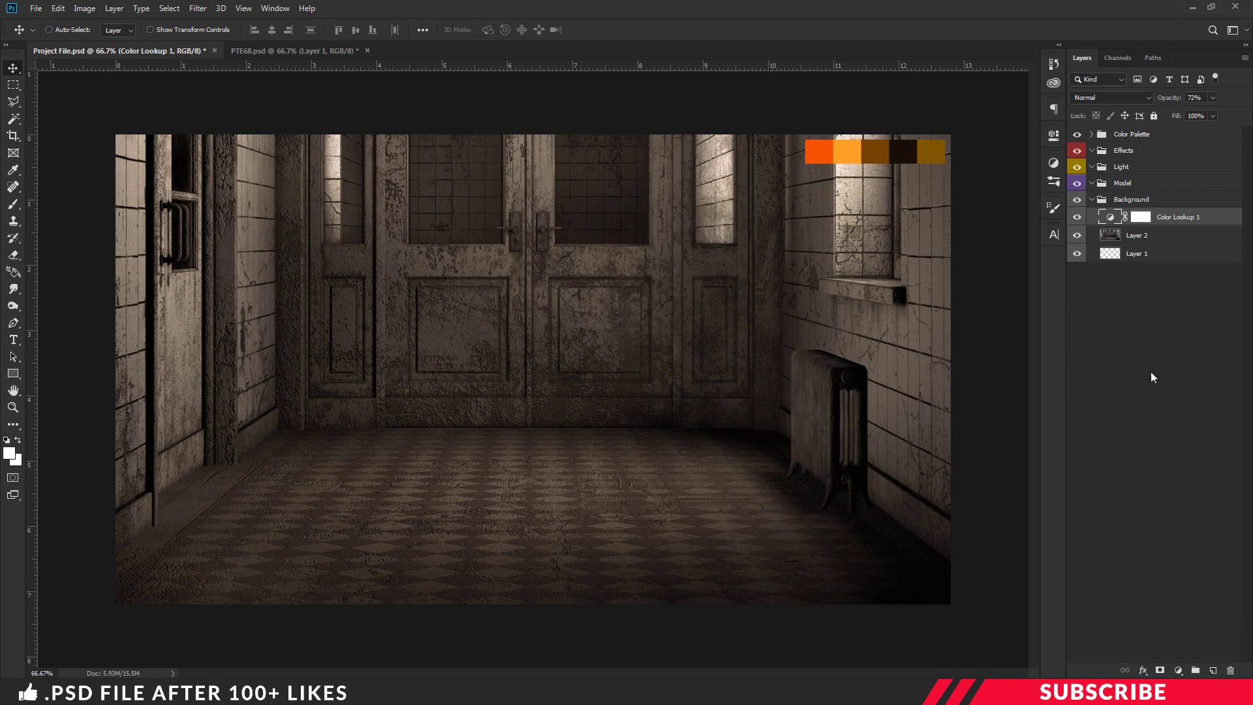
click(1178, 670)
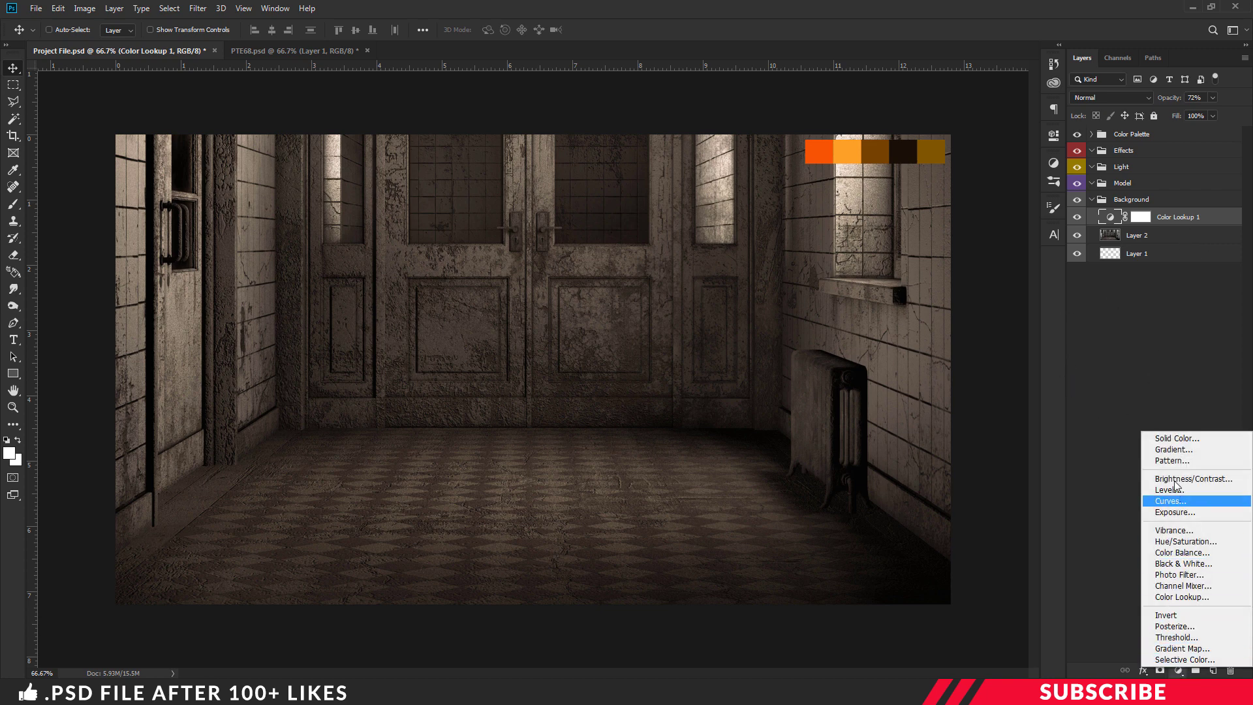
Step: Add a #000000 Solid Color fill layer and set its Fill to 20%
click(1172, 438)
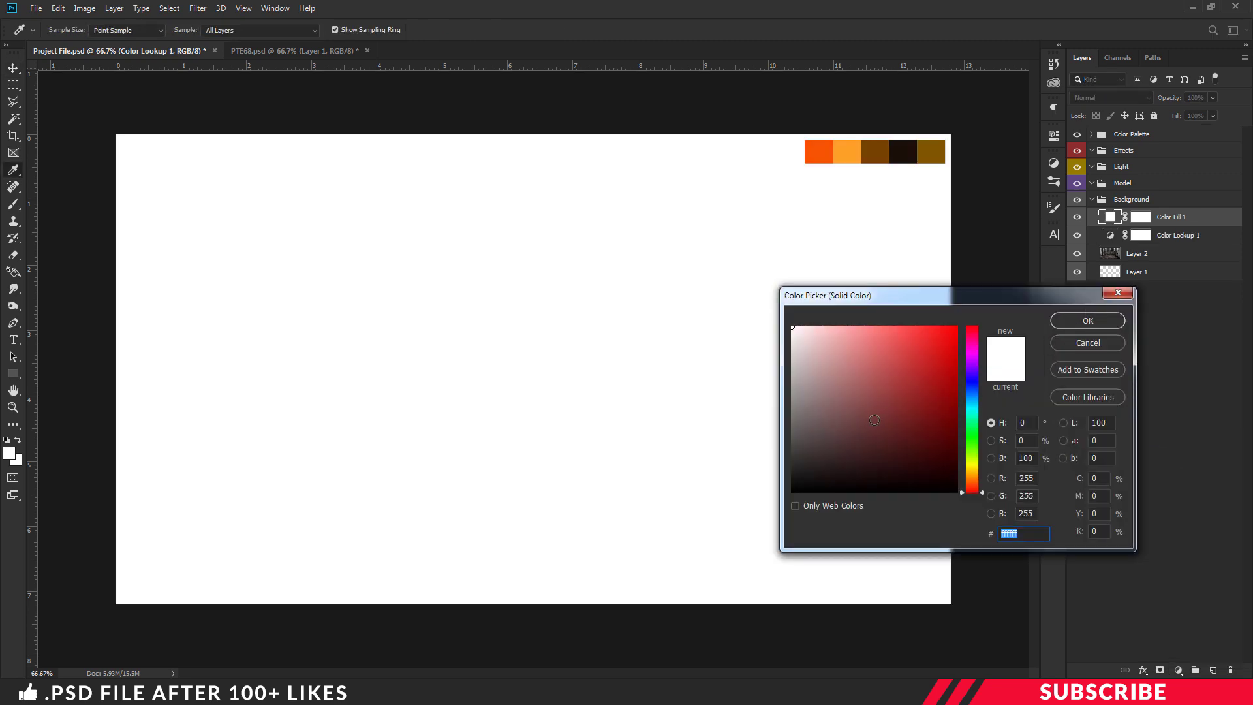
drag(875, 420, 777, 499)
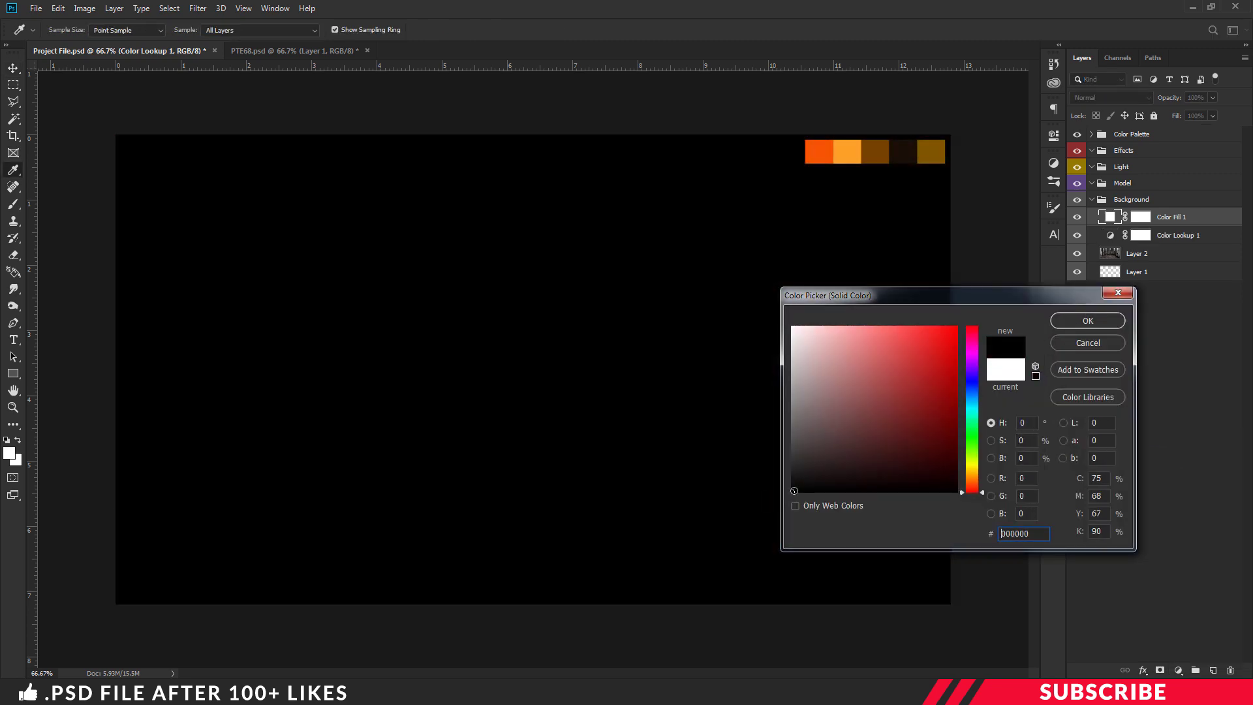
click(1083, 319)
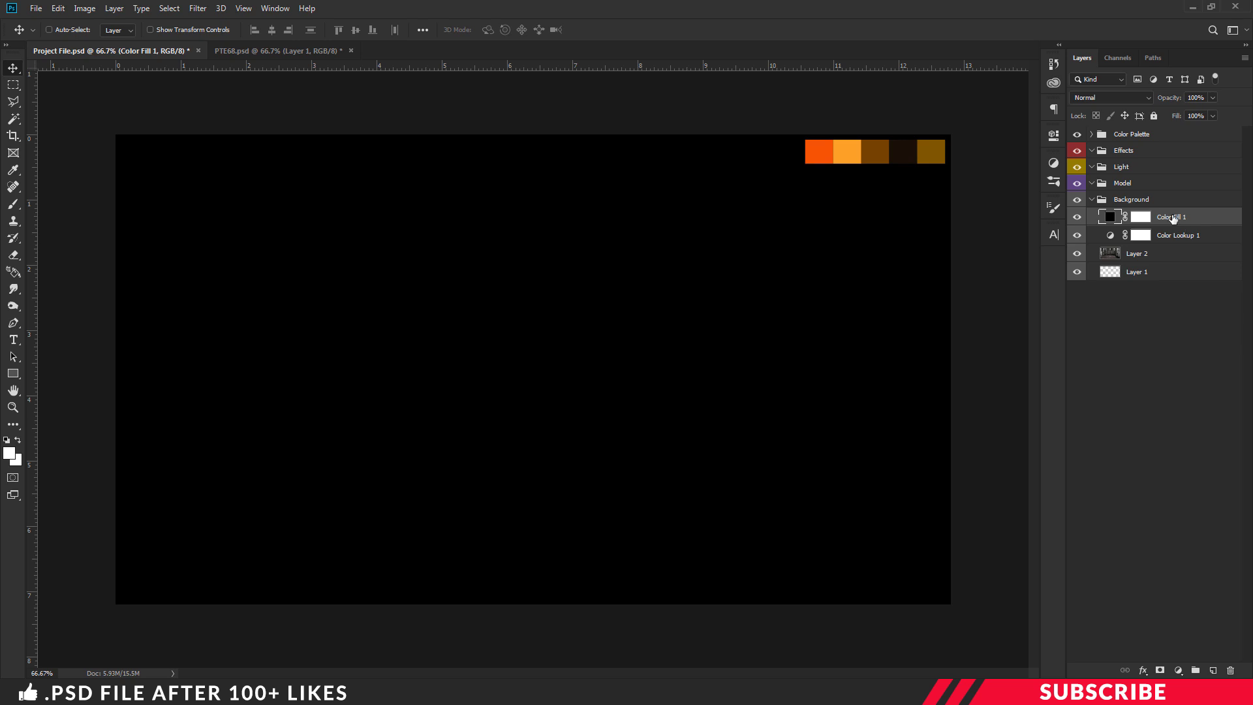
double_click(1199, 98)
double_click(1196, 116)
text(20)
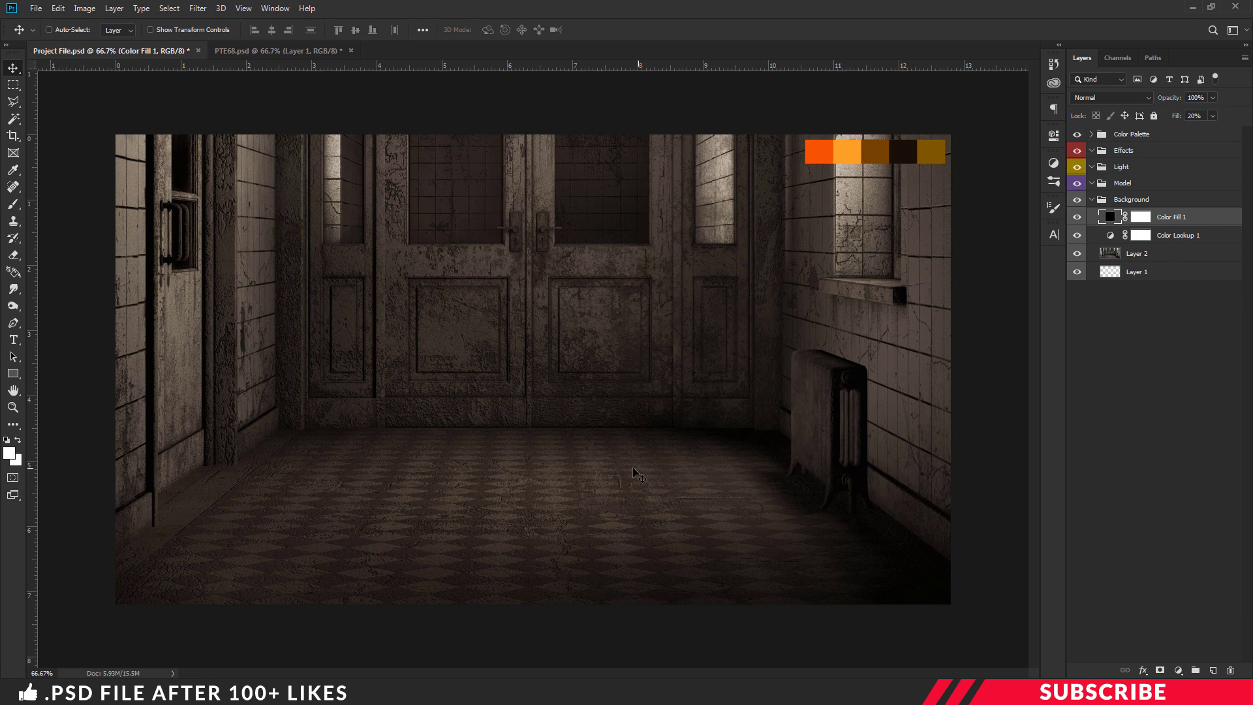
Step: Open Model Image.png and copy its layer into the project's Model group
click(1092, 199)
click(1121, 187)
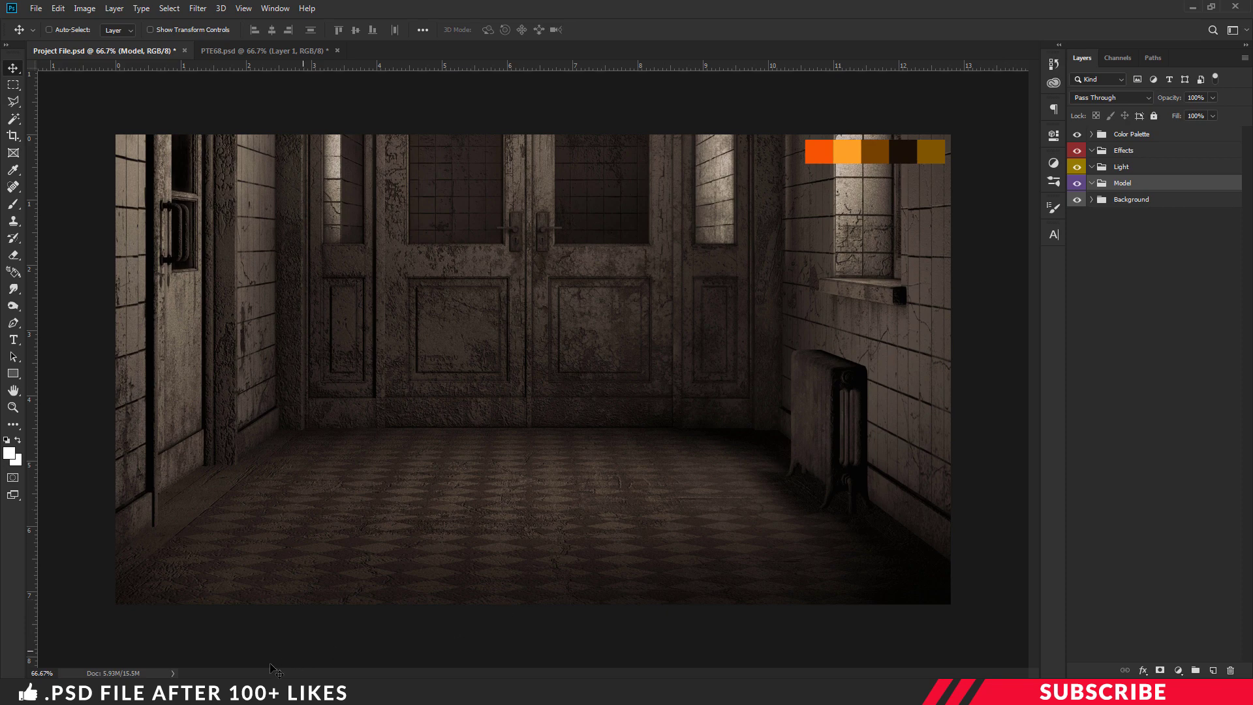
key(alt+Tab)
right_click(461, 259)
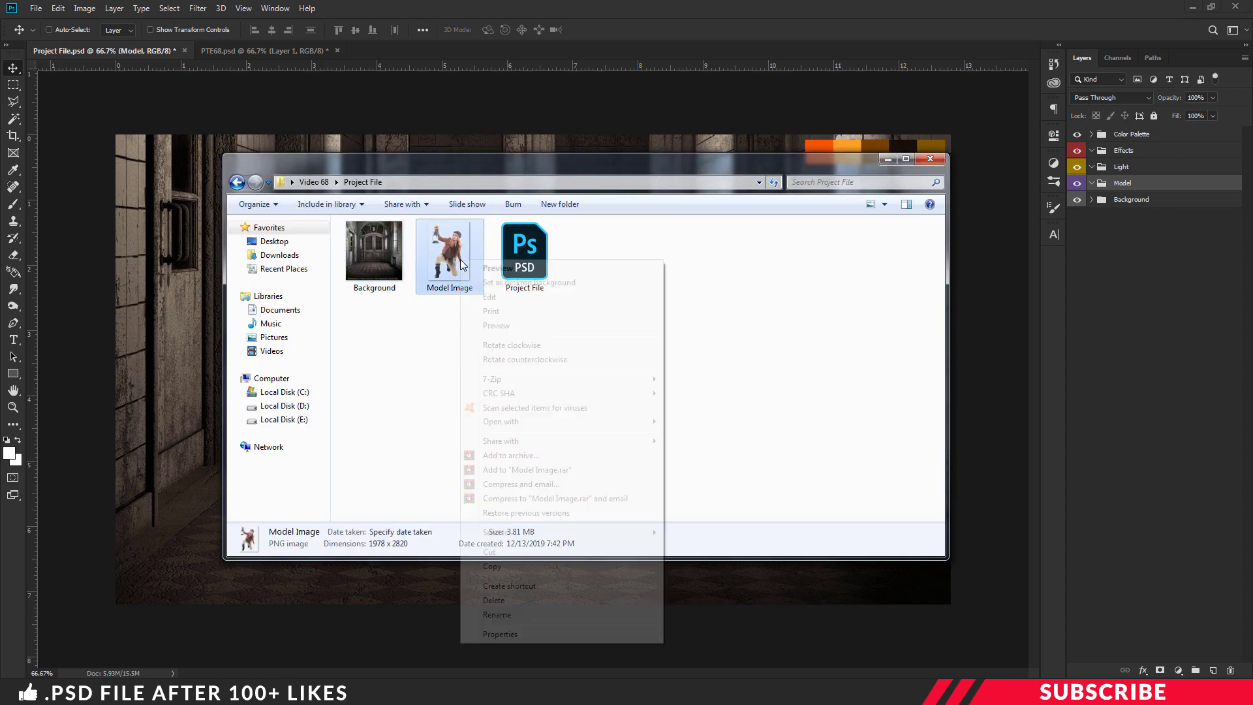
mouse_move(516, 426)
click(724, 422)
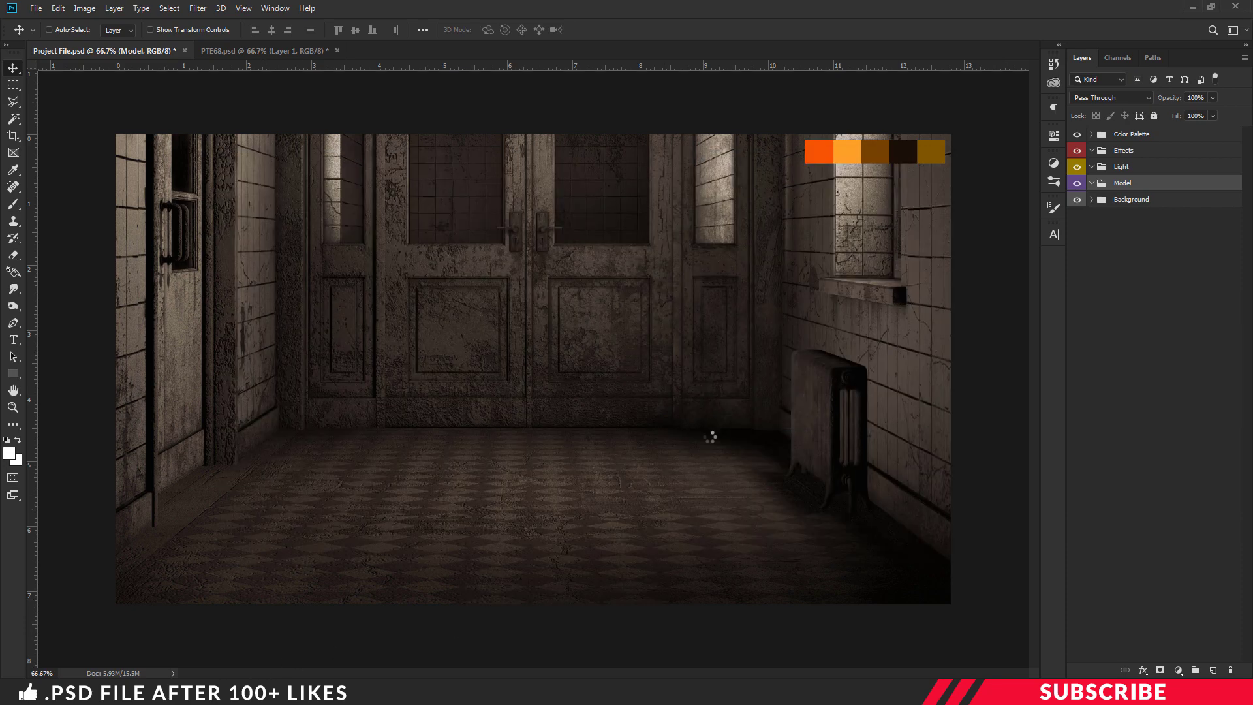
drag(413, 58, 394, 107)
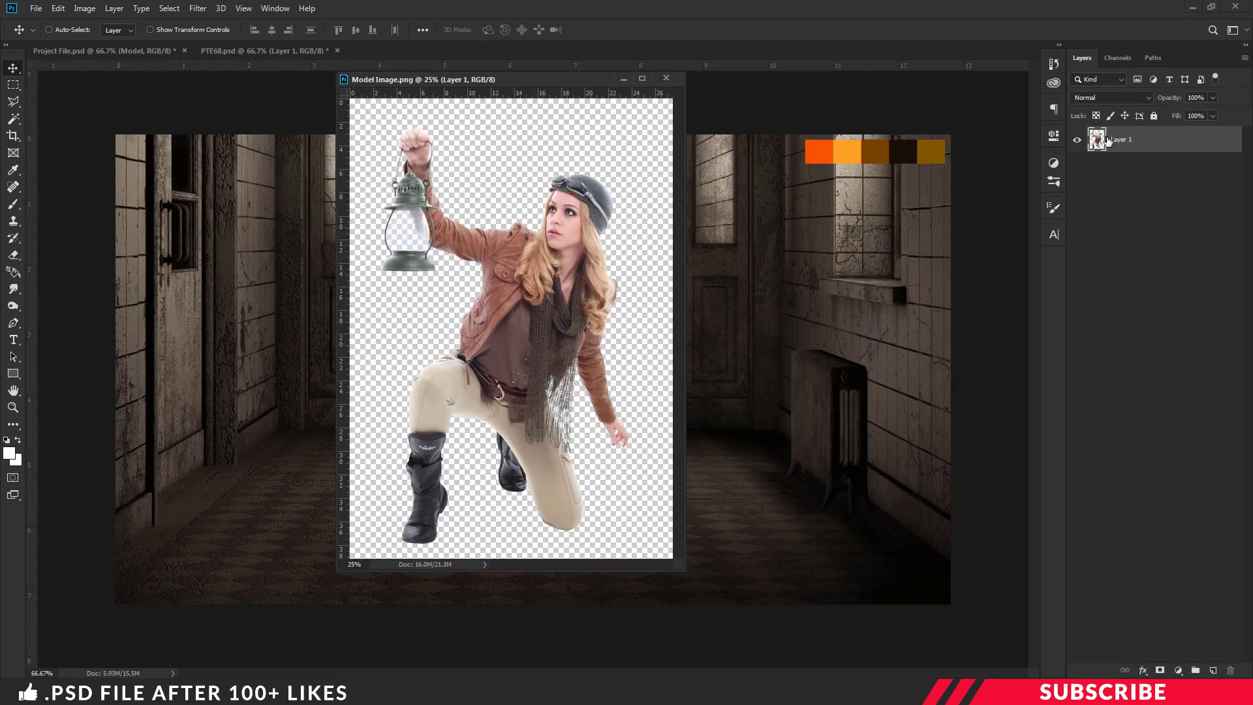
drag(1108, 141, 737, 320)
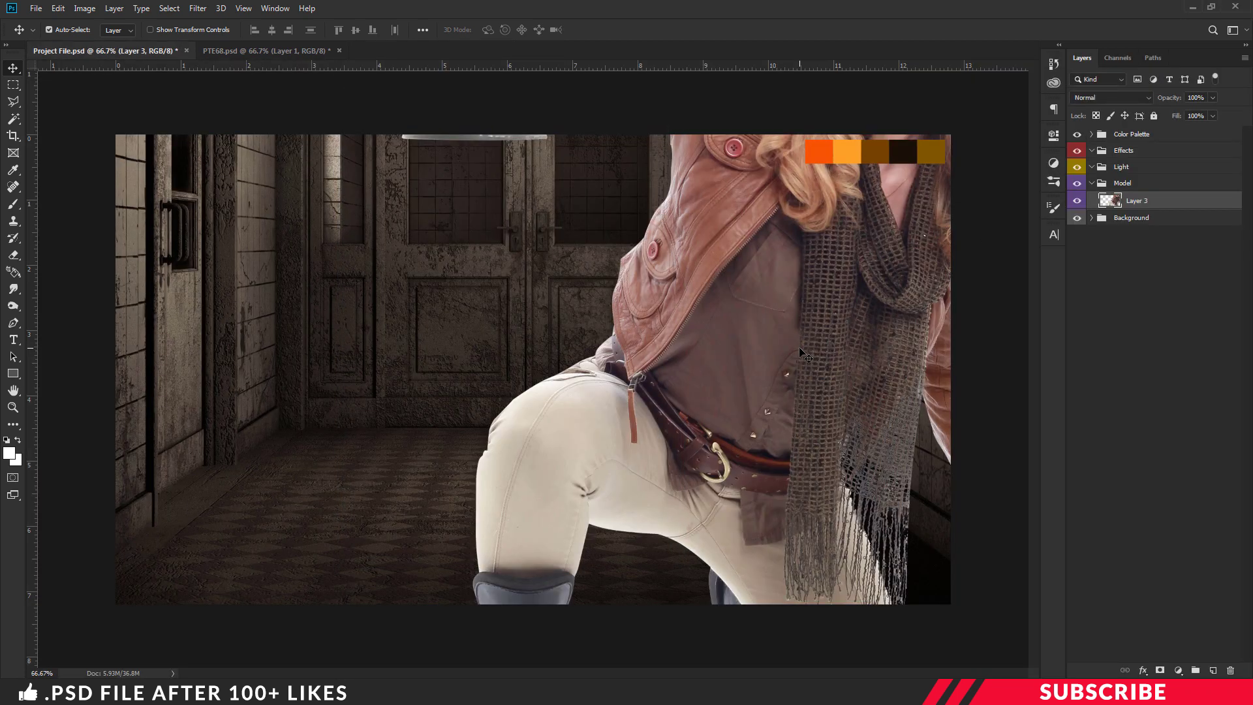
Step: Scale the model to about a third and place her kneeling on the floor
key(ctrl+t)
key(ctrl+minus)
key(ctrl+minus)
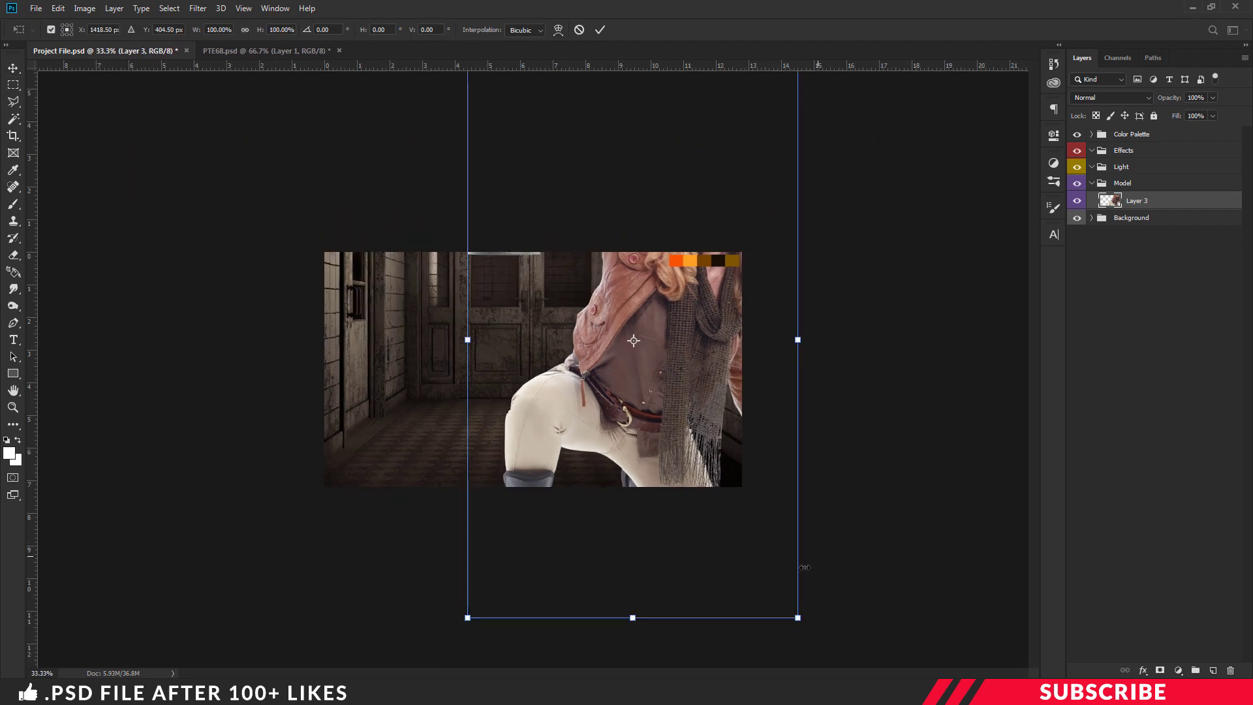
drag(797, 616, 636, 350)
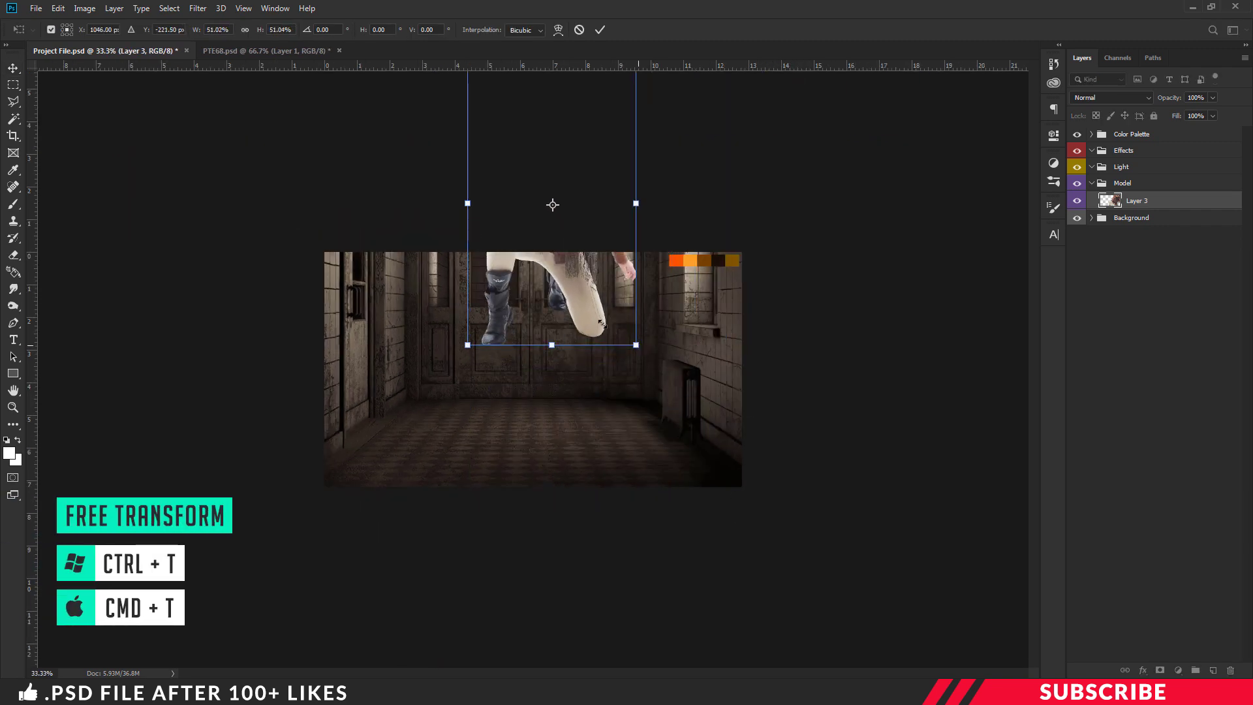
drag(568, 282, 565, 415)
key(ctrl+plus)
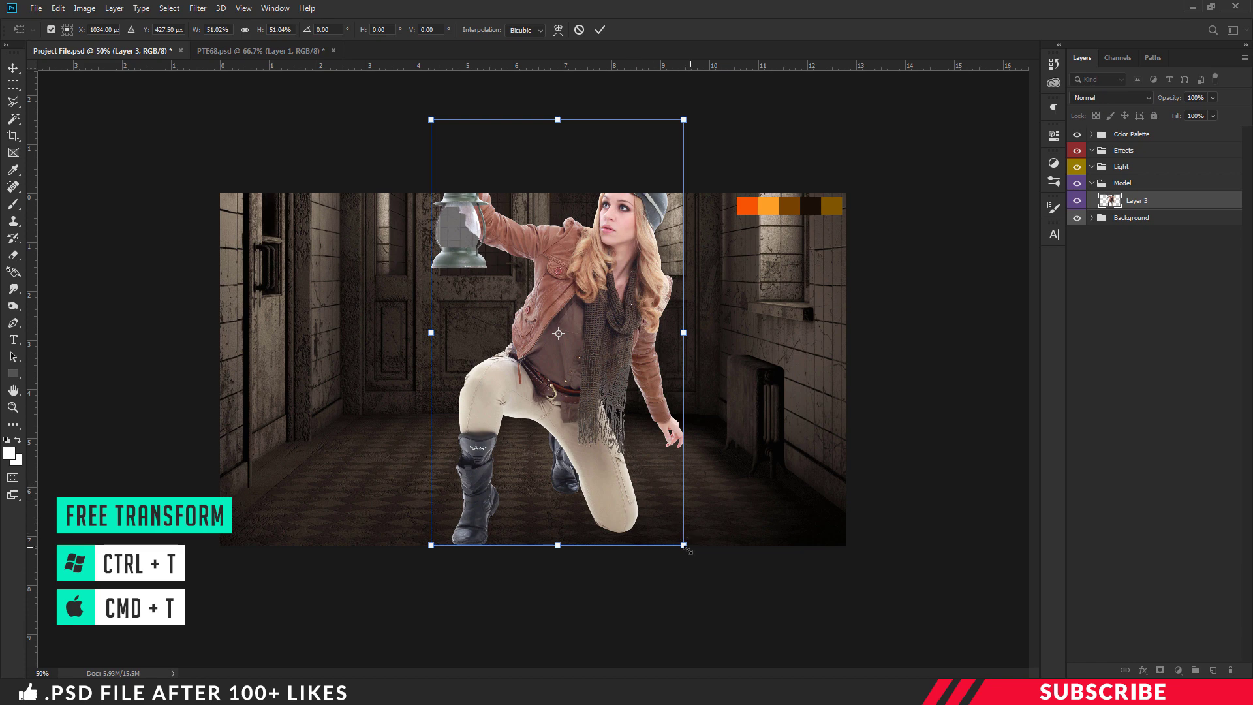
drag(633, 487, 630, 448)
drag(597, 241, 597, 312)
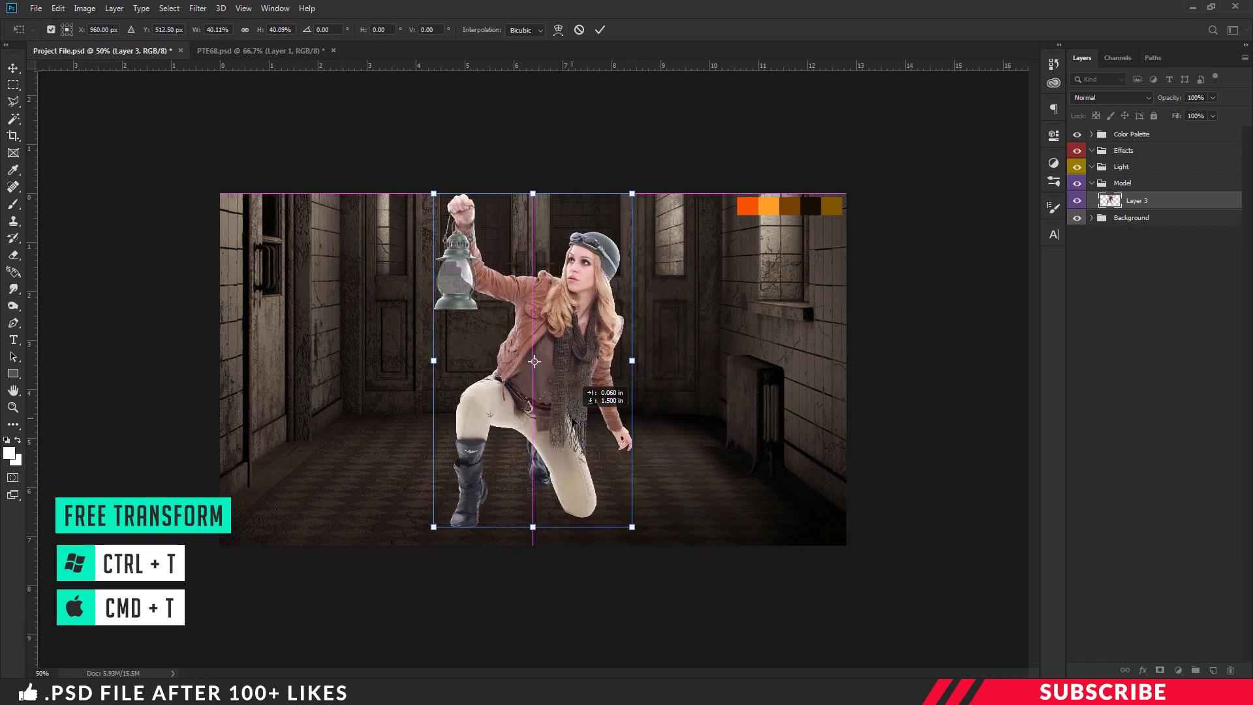
key(ctrl+plus)
drag(665, 580, 638, 541)
drag(598, 474, 593, 516)
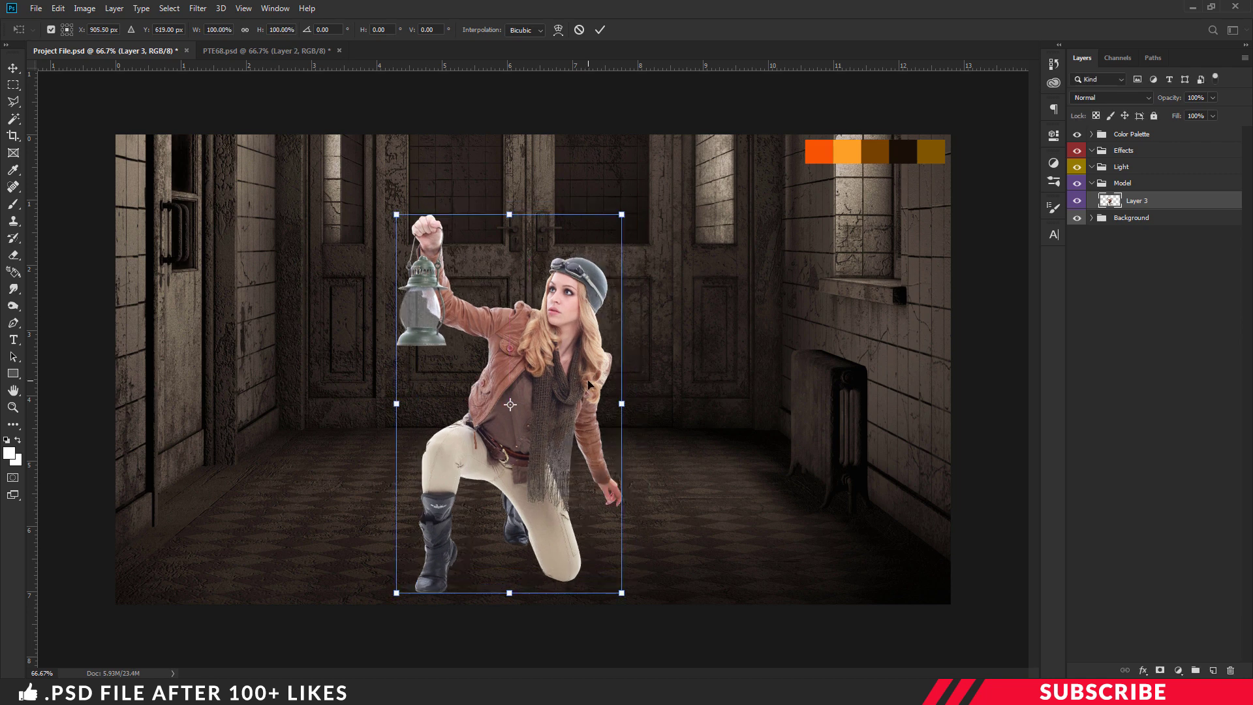
key(Return)
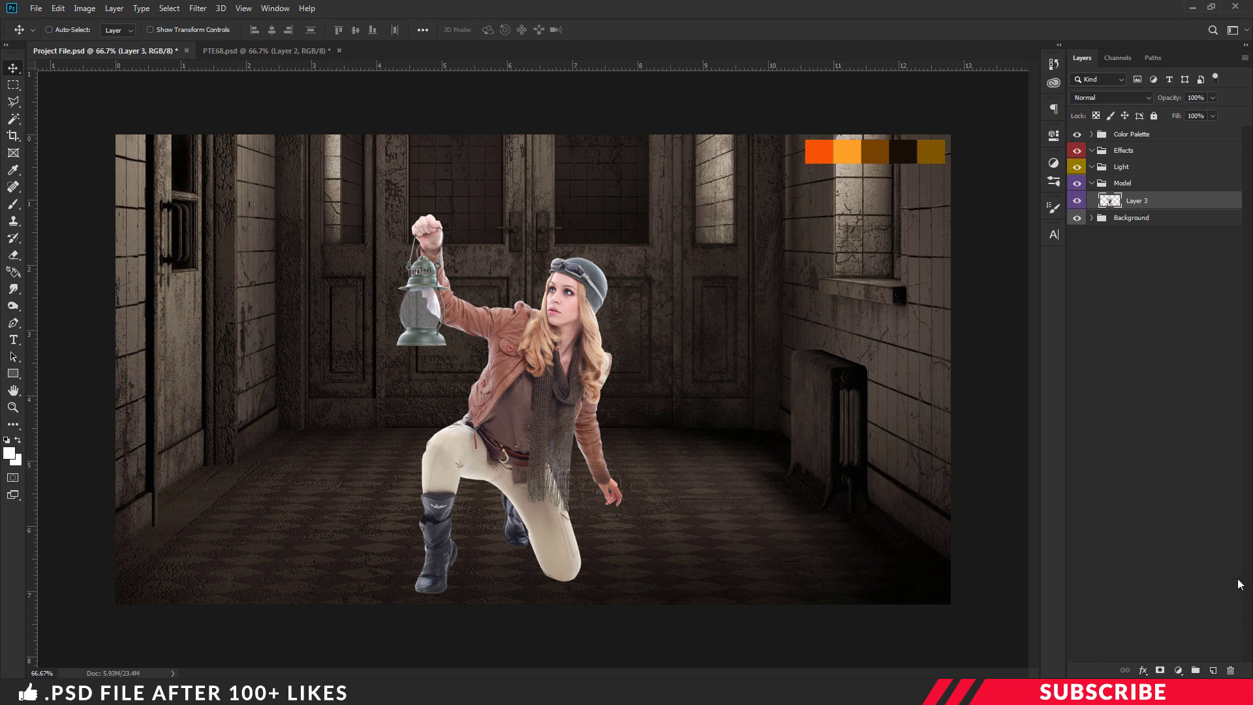
Step: Add a Brightness/Contrast adjustment clipped to the model with Brightness -84
click(1178, 671)
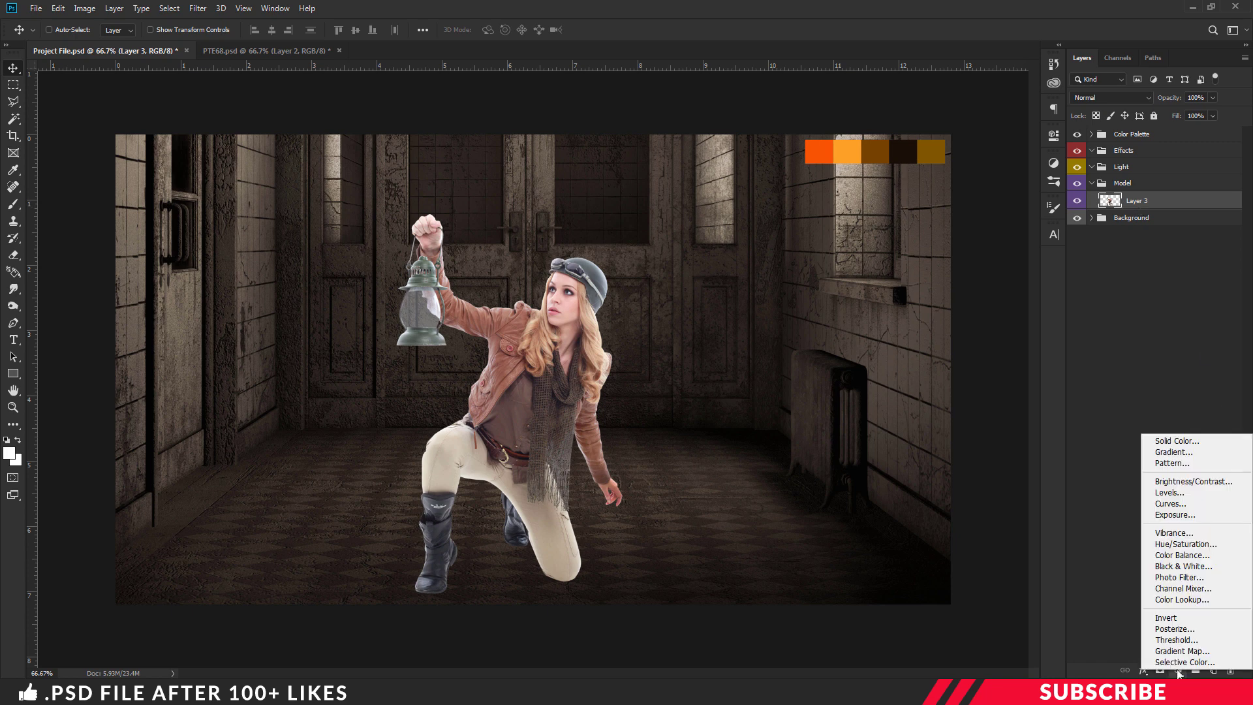
click(1204, 481)
right_click(1179, 206)
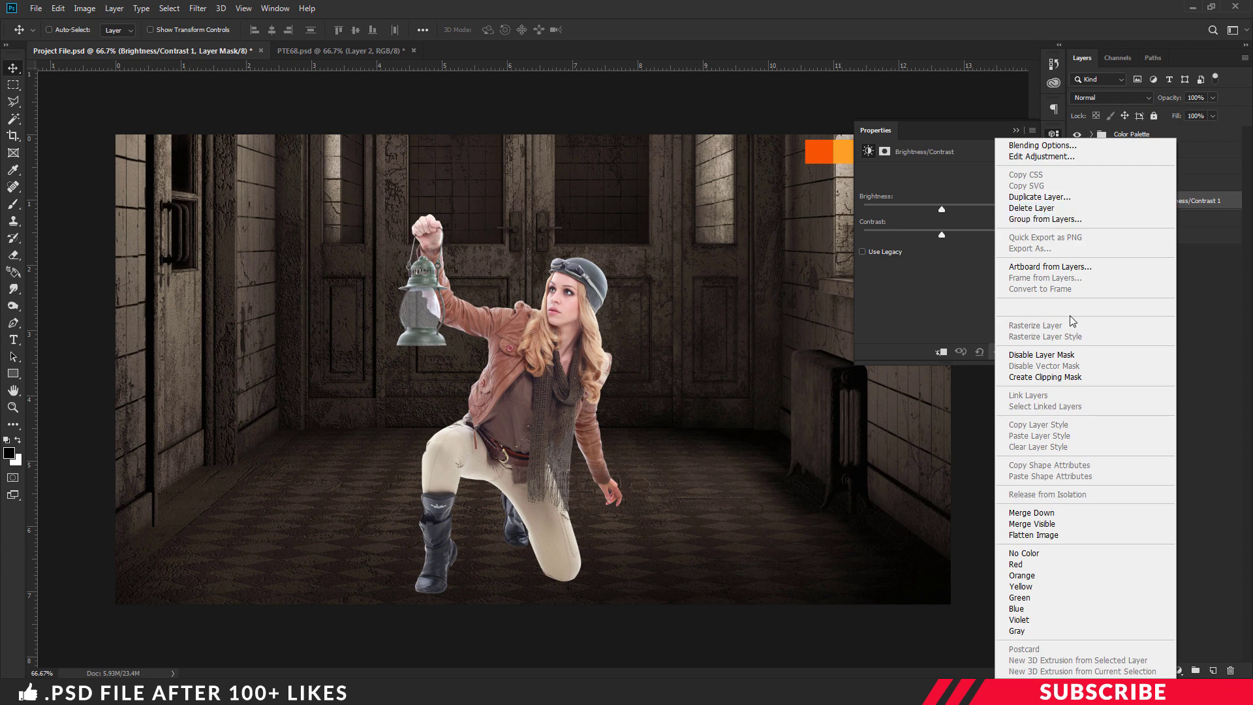
click(1065, 379)
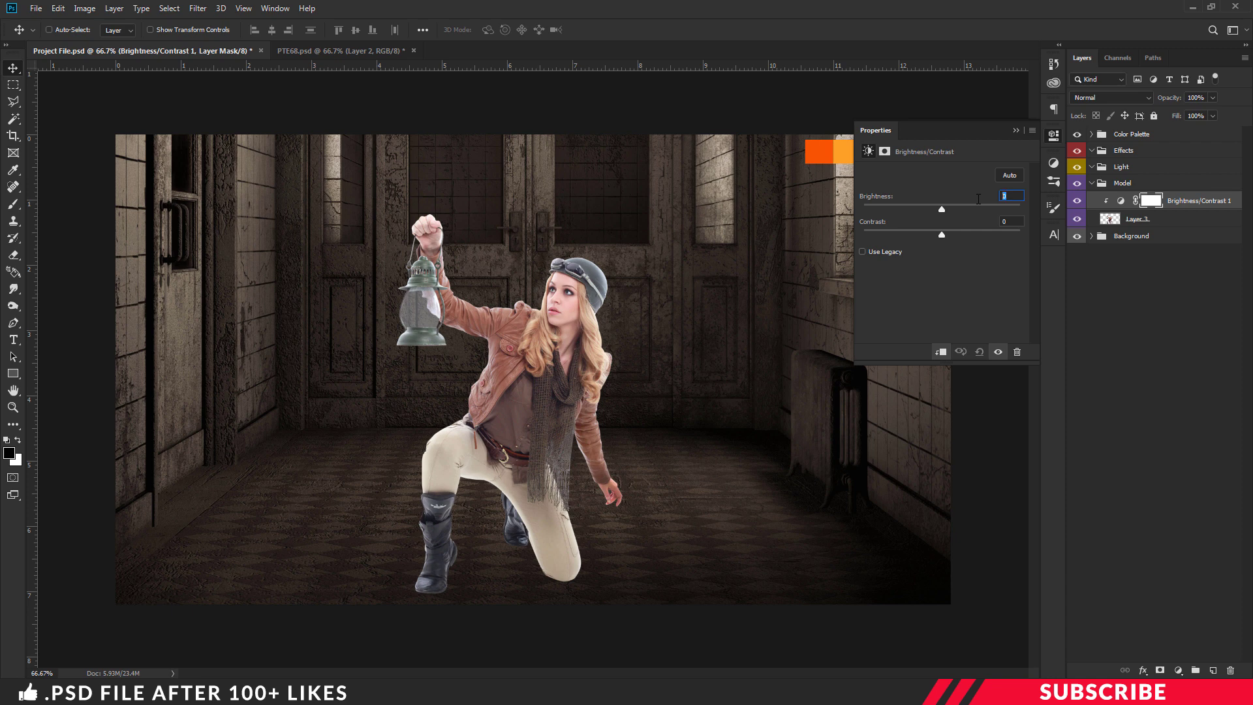
drag(941, 209, 914, 211)
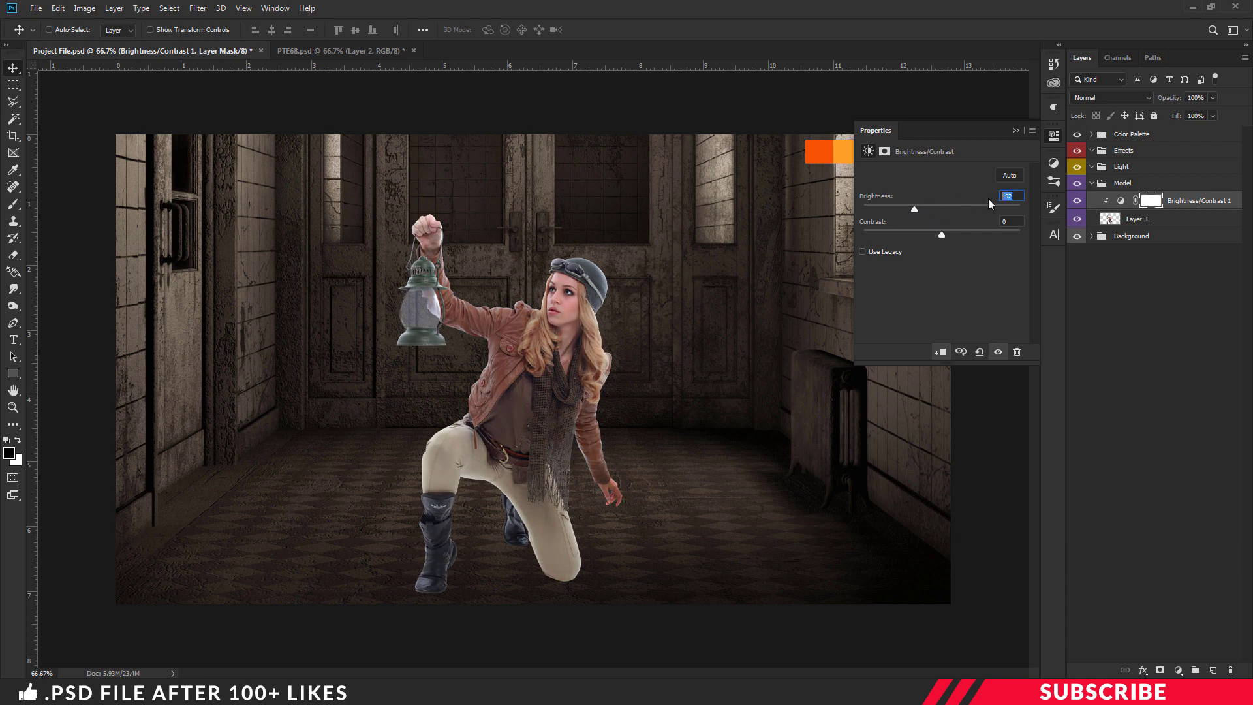
text(-84)
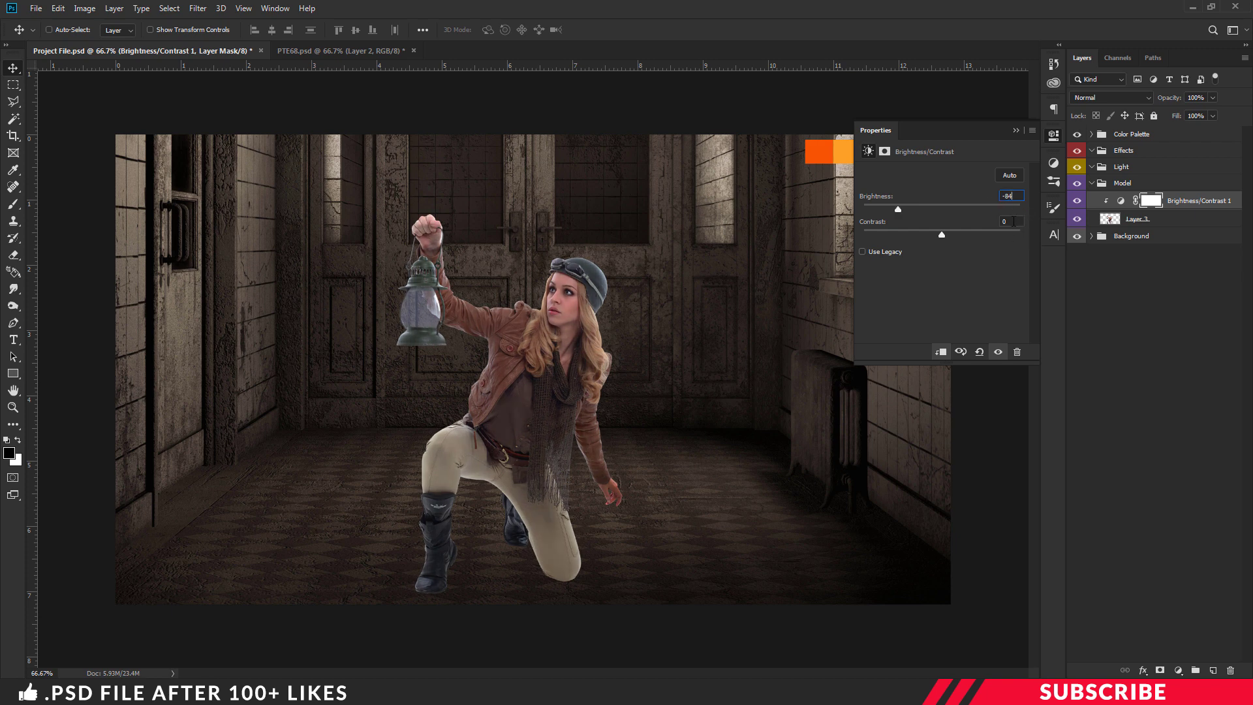
text(-2)
click(1052, 136)
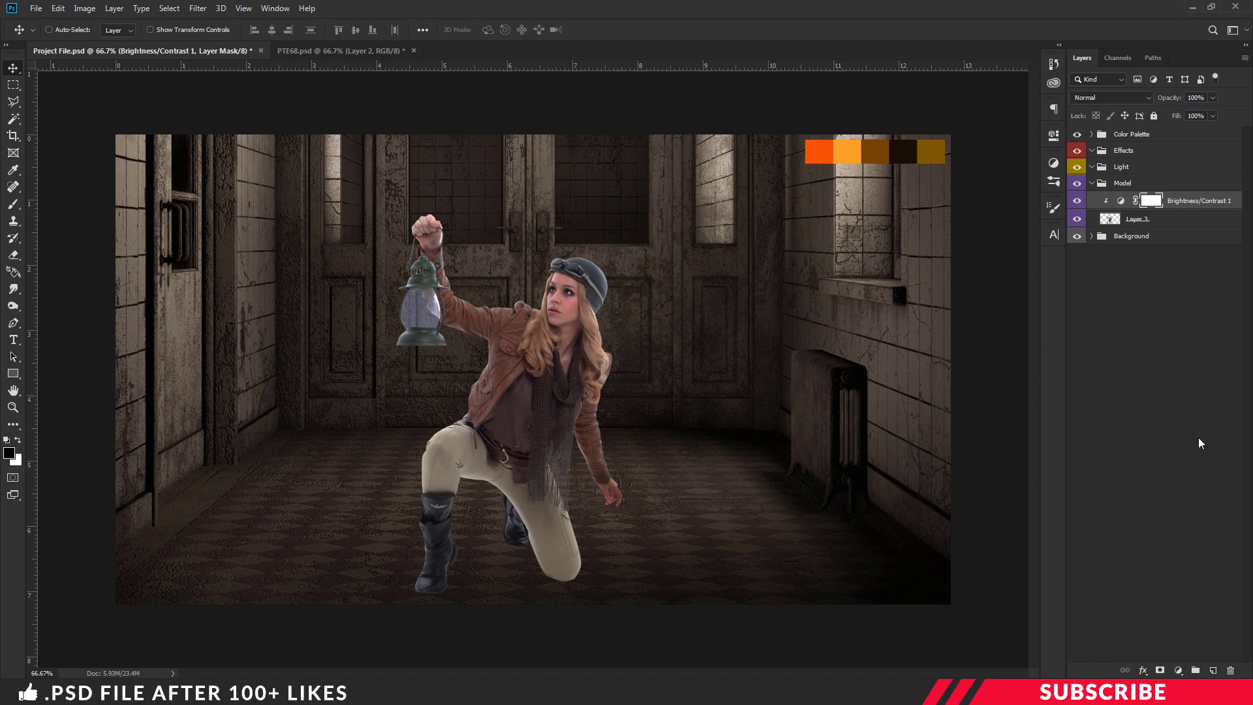
click(1180, 666)
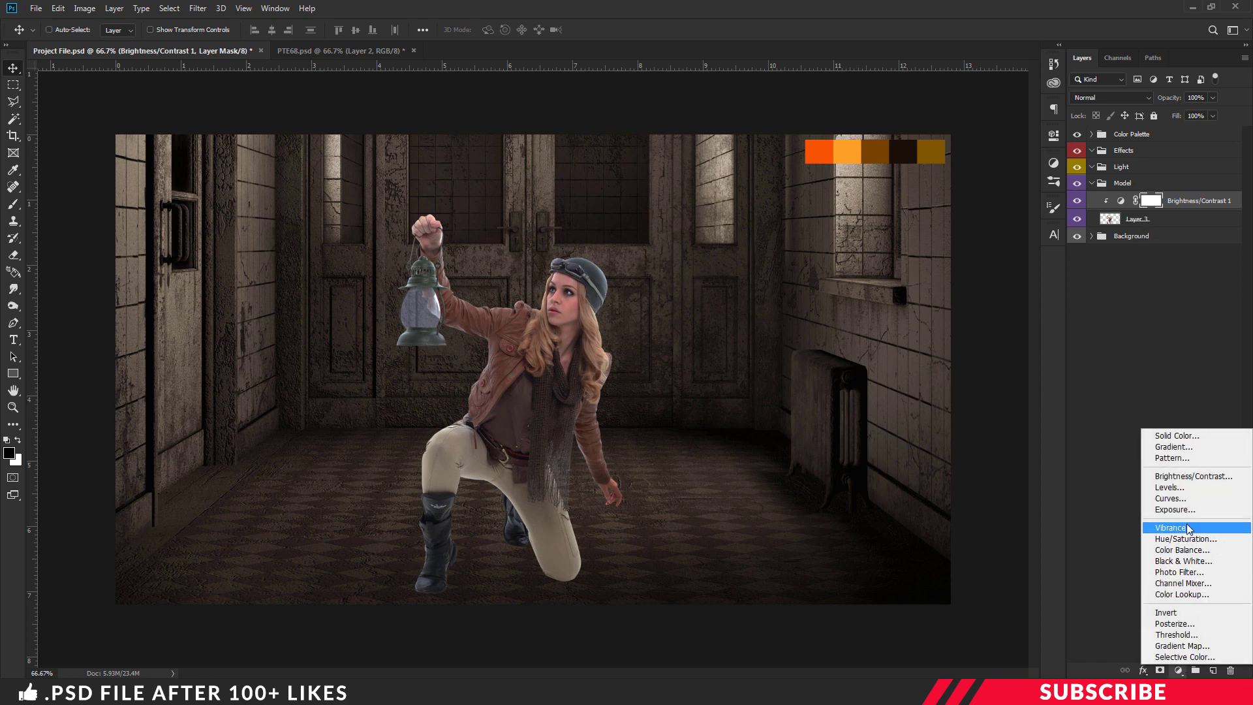
Step: Add a Color Lookup adjustment with LateSunset.3DL, clipped to the model
click(1180, 595)
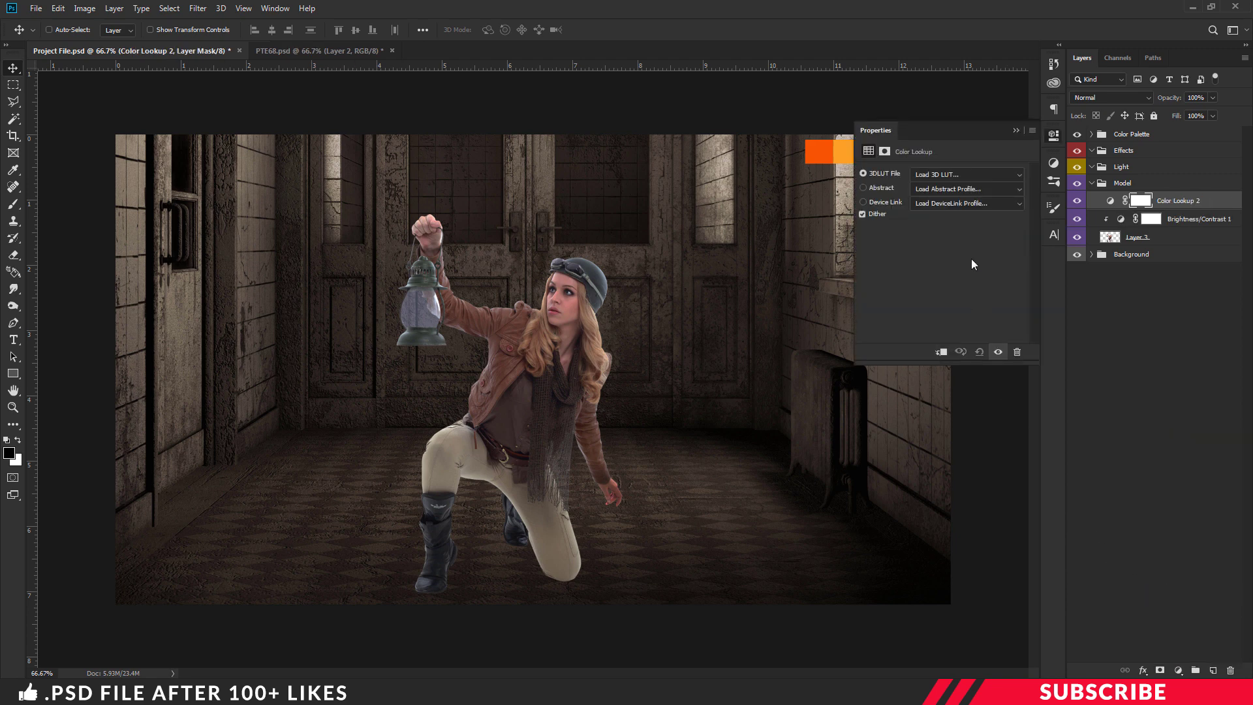
click(959, 178)
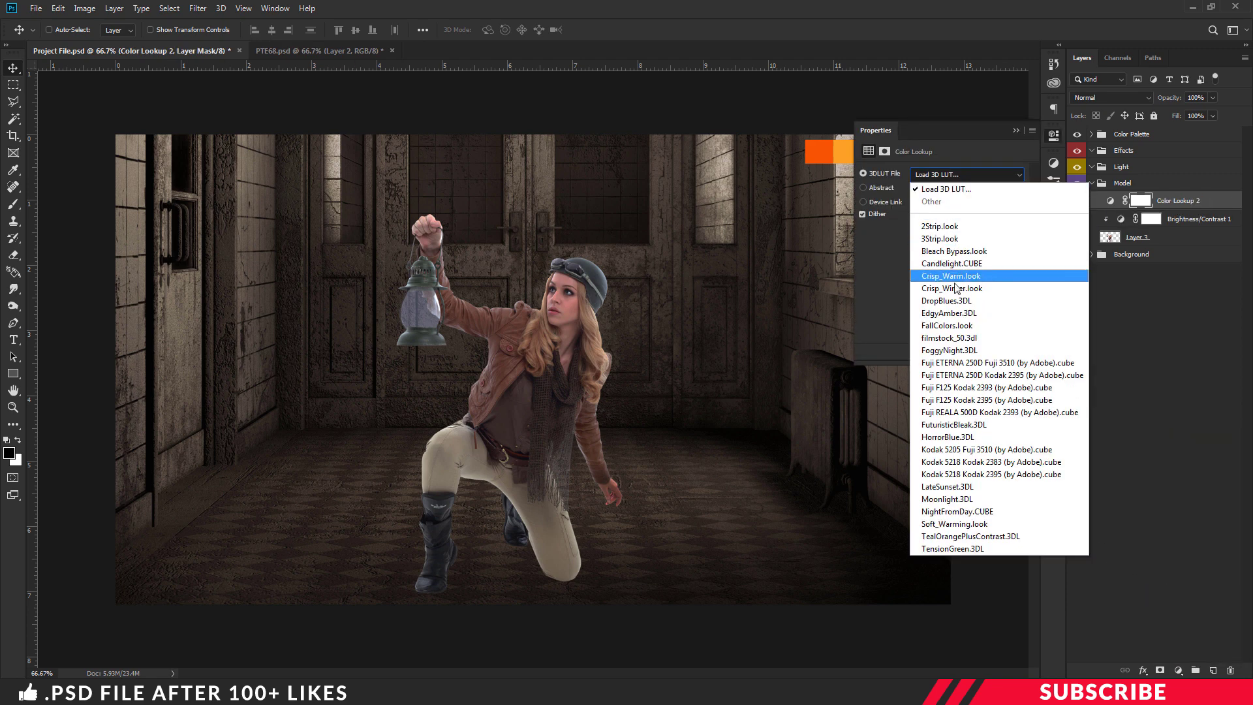
click(962, 490)
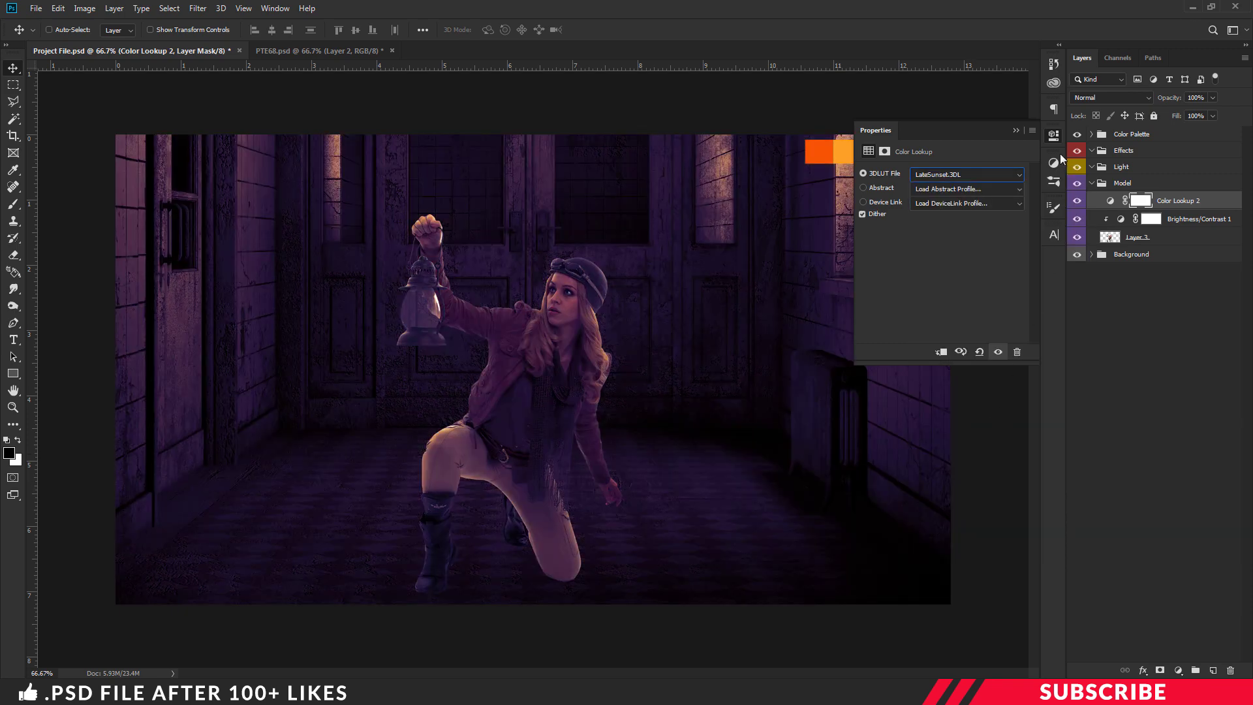
click(1053, 137)
right_click(1183, 203)
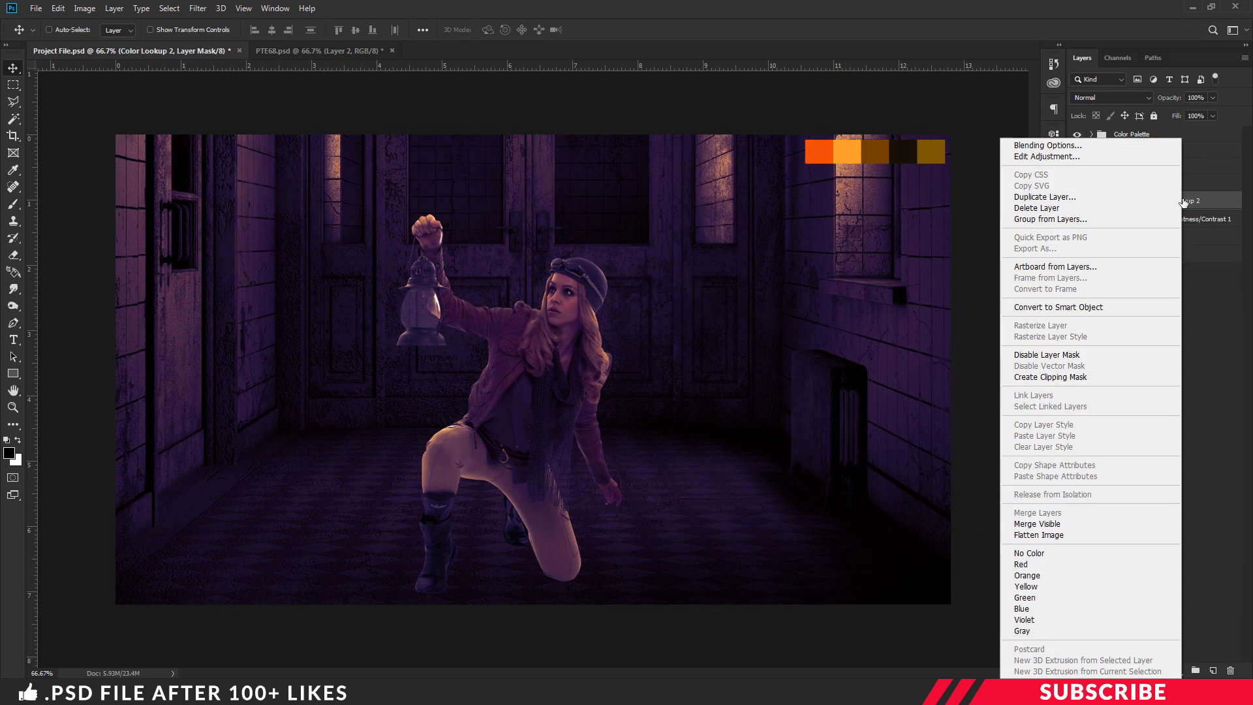
click(1050, 377)
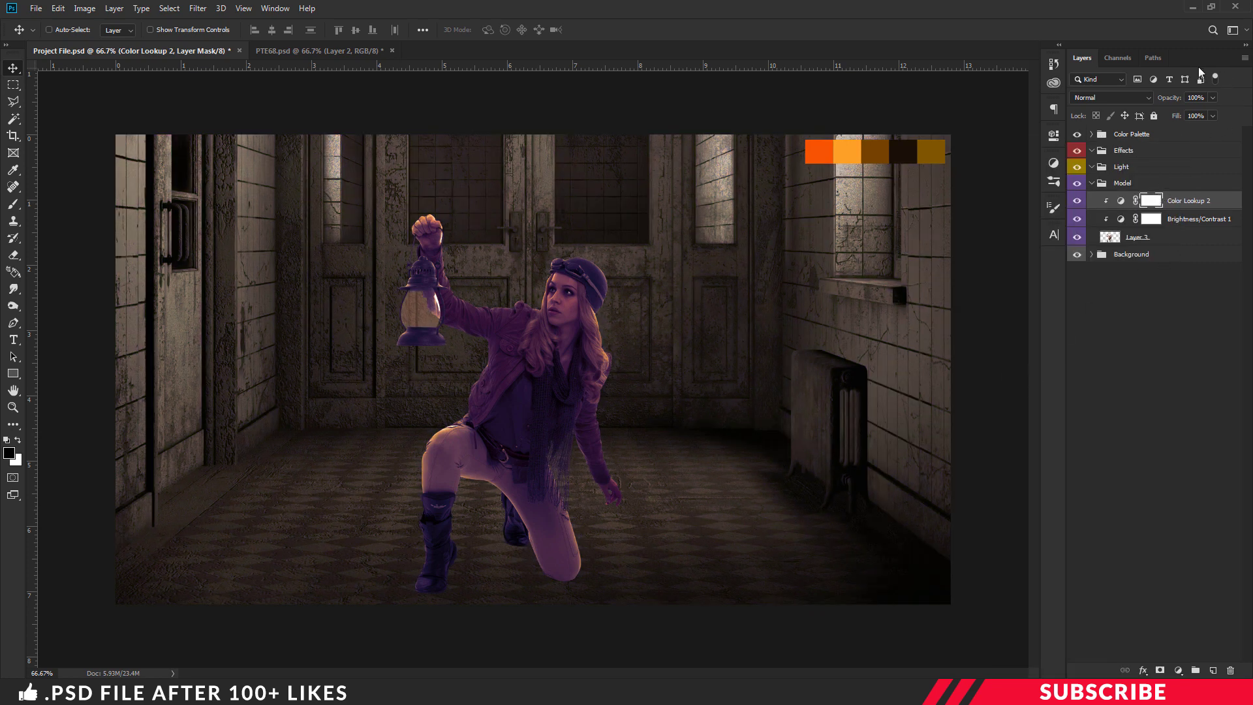
Step: Set the lookup layer to Darken blending at 35% opacity
click(1149, 97)
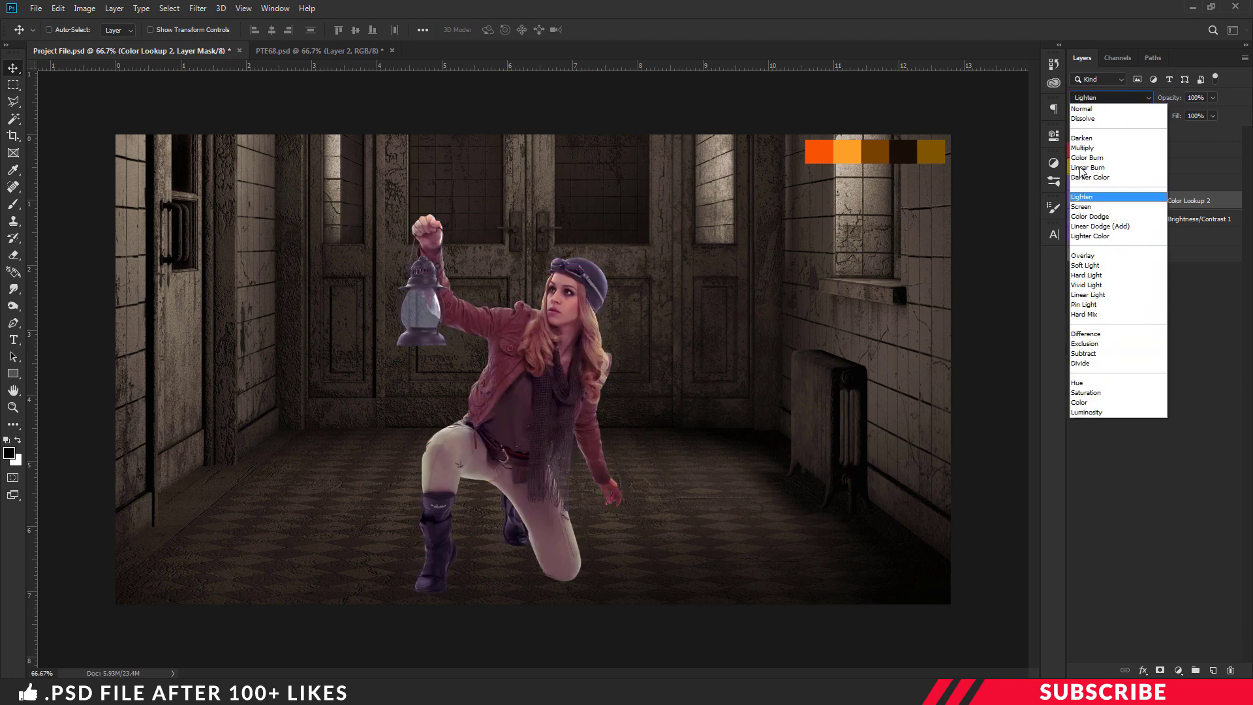
click(1085, 140)
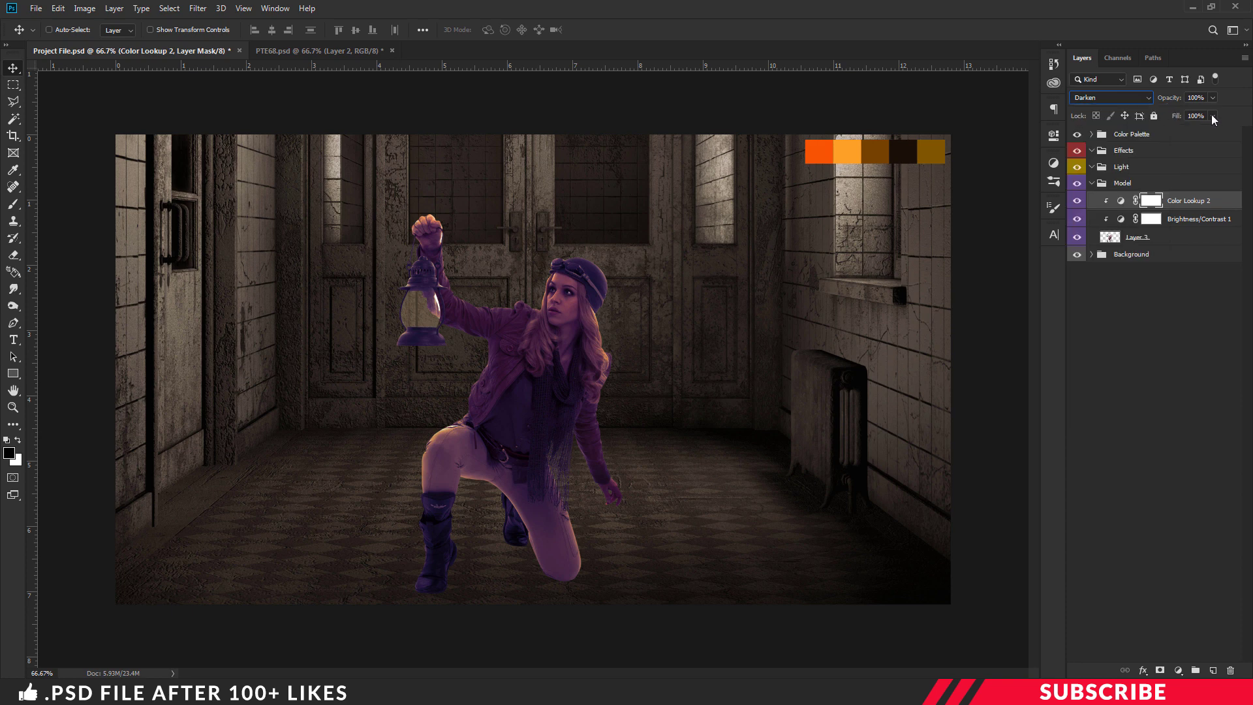
click(1196, 97)
text(35)
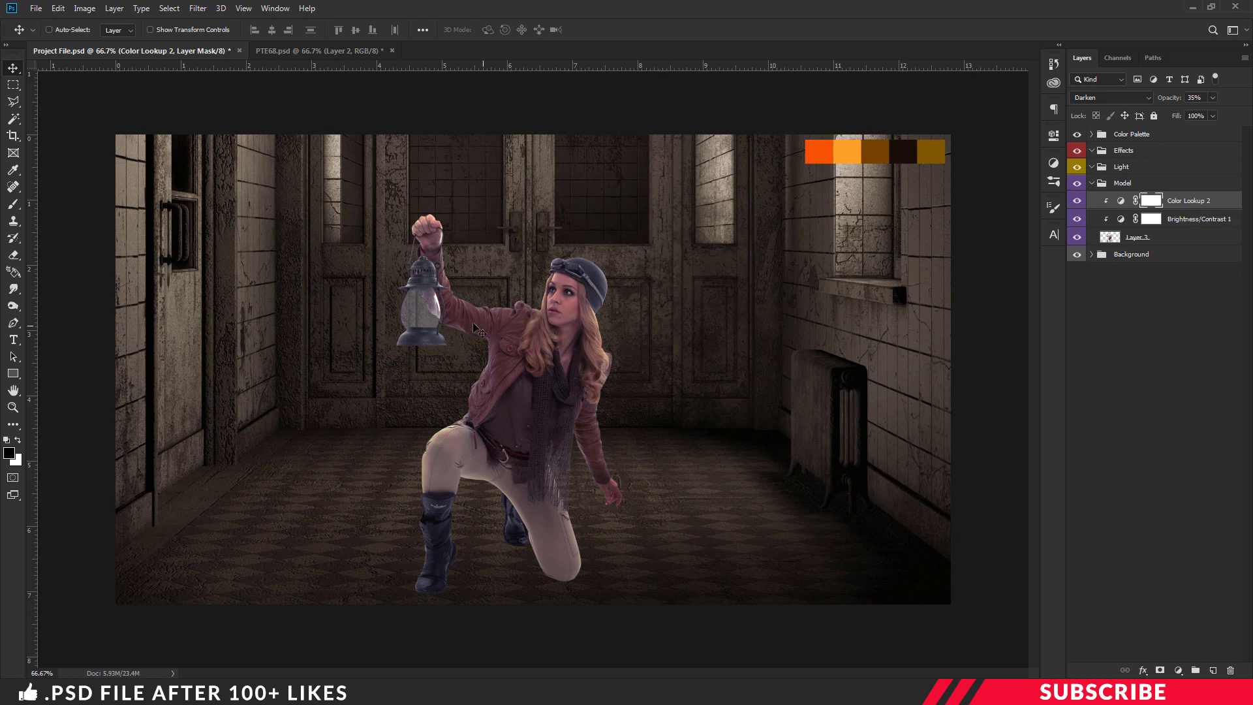
click(1091, 183)
click(1120, 167)
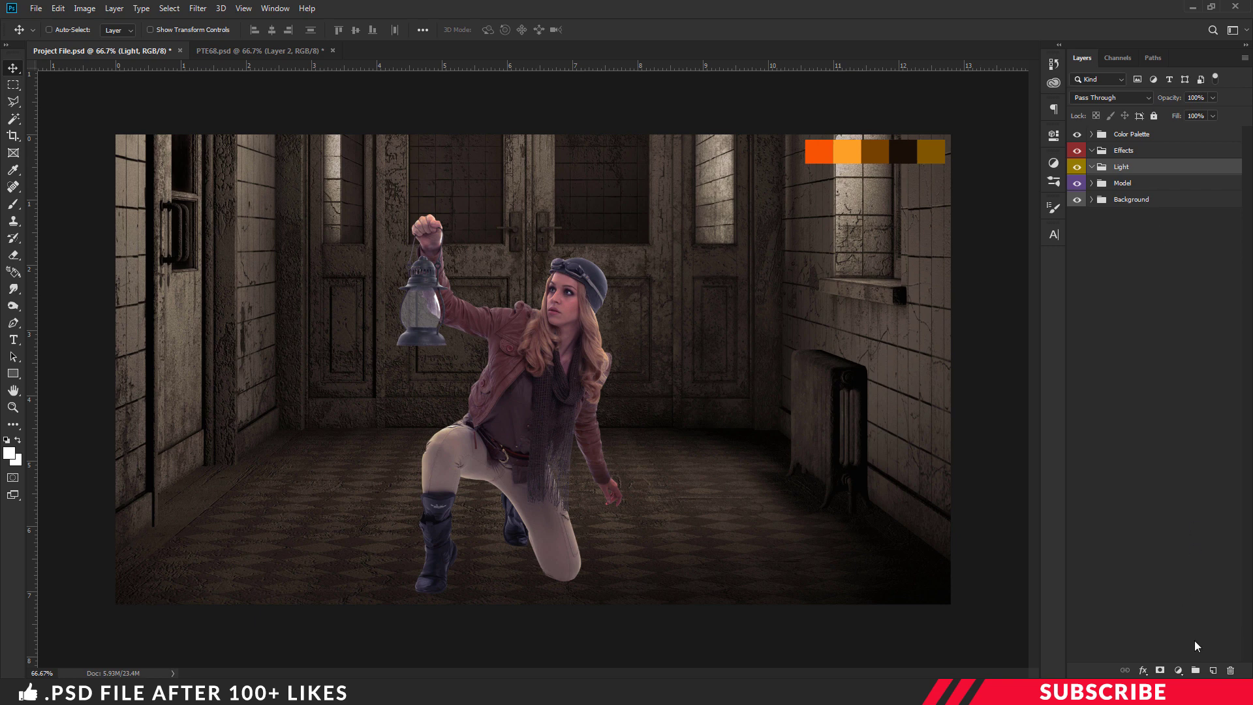
Step: Add a Screen-mode Layer 4 in the Light group with palette orange as foreground
click(1214, 670)
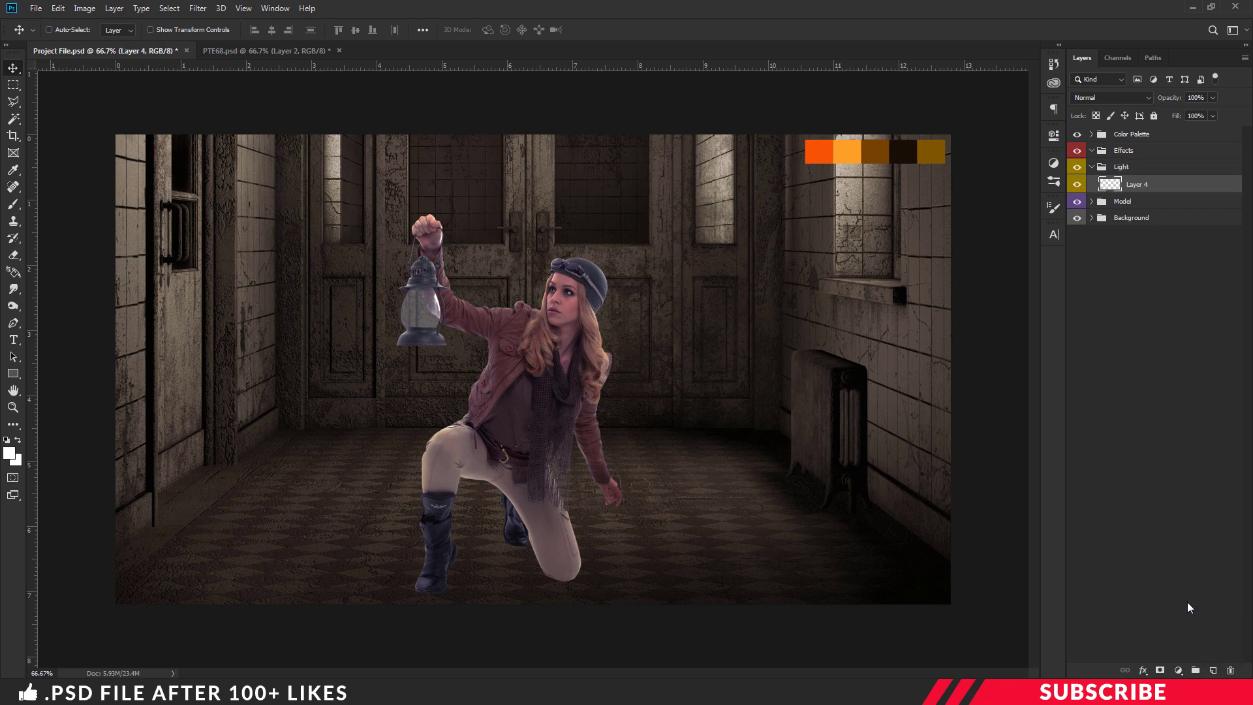
click(1146, 98)
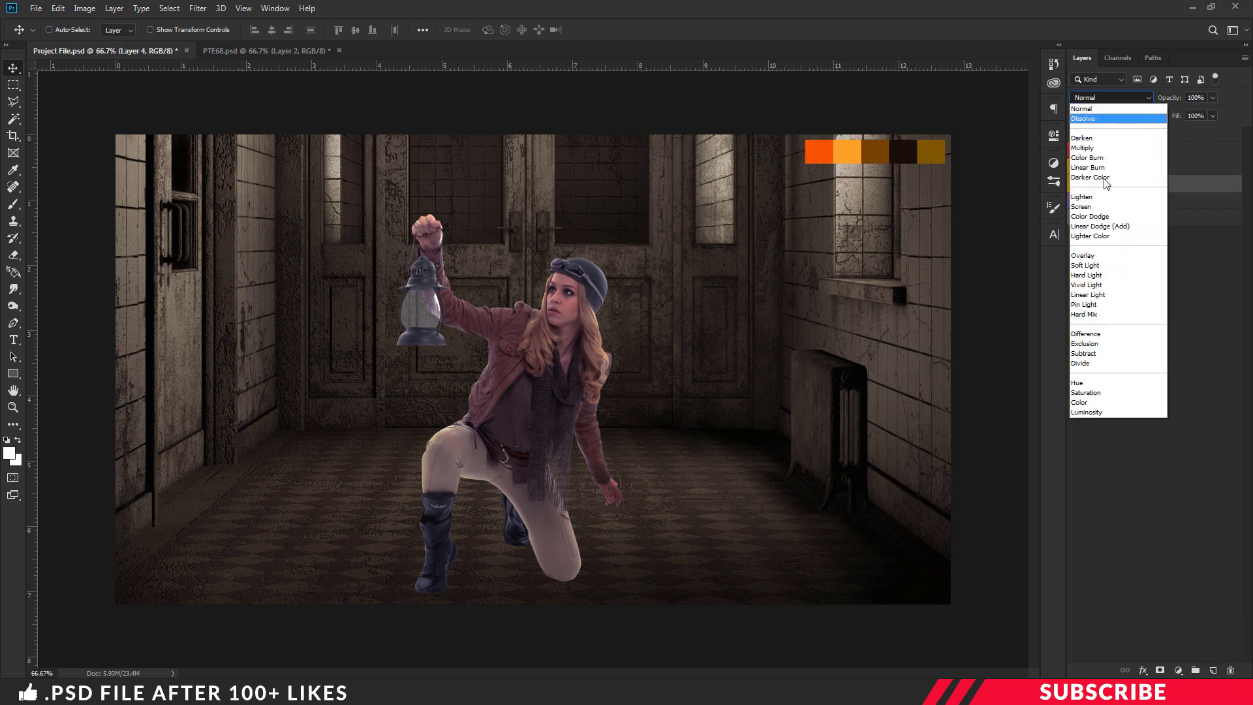
click(1091, 207)
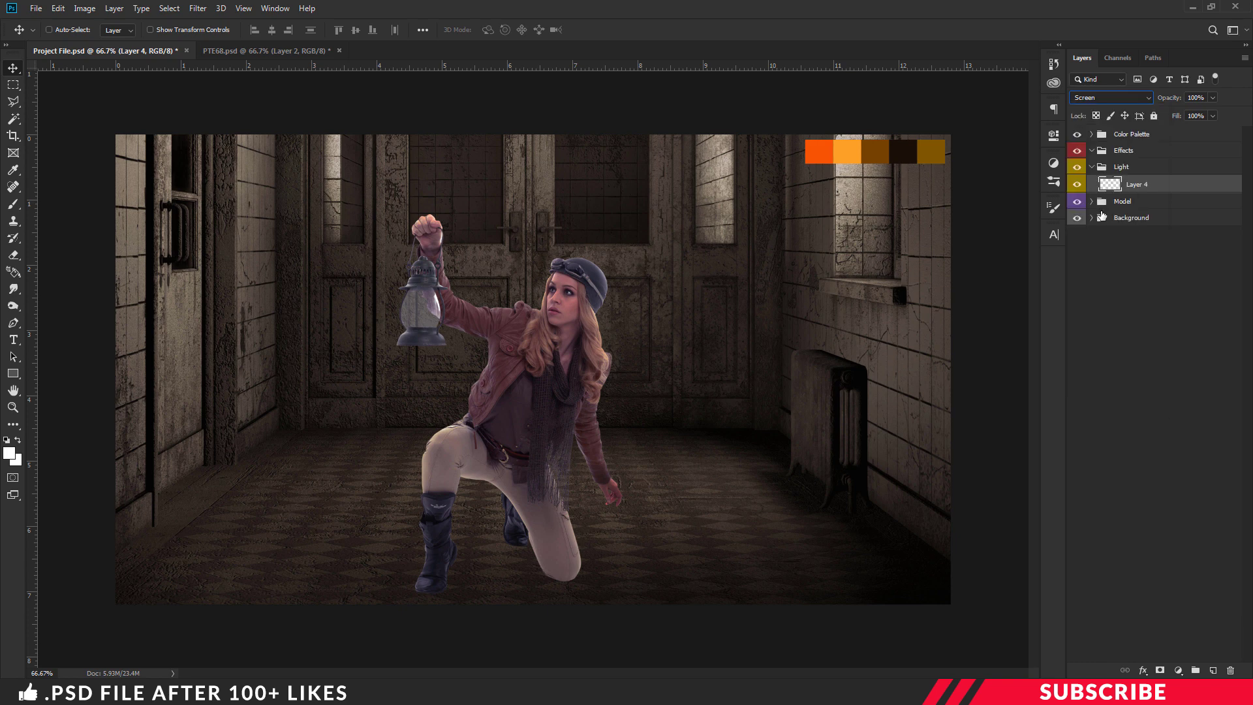
click(9, 453)
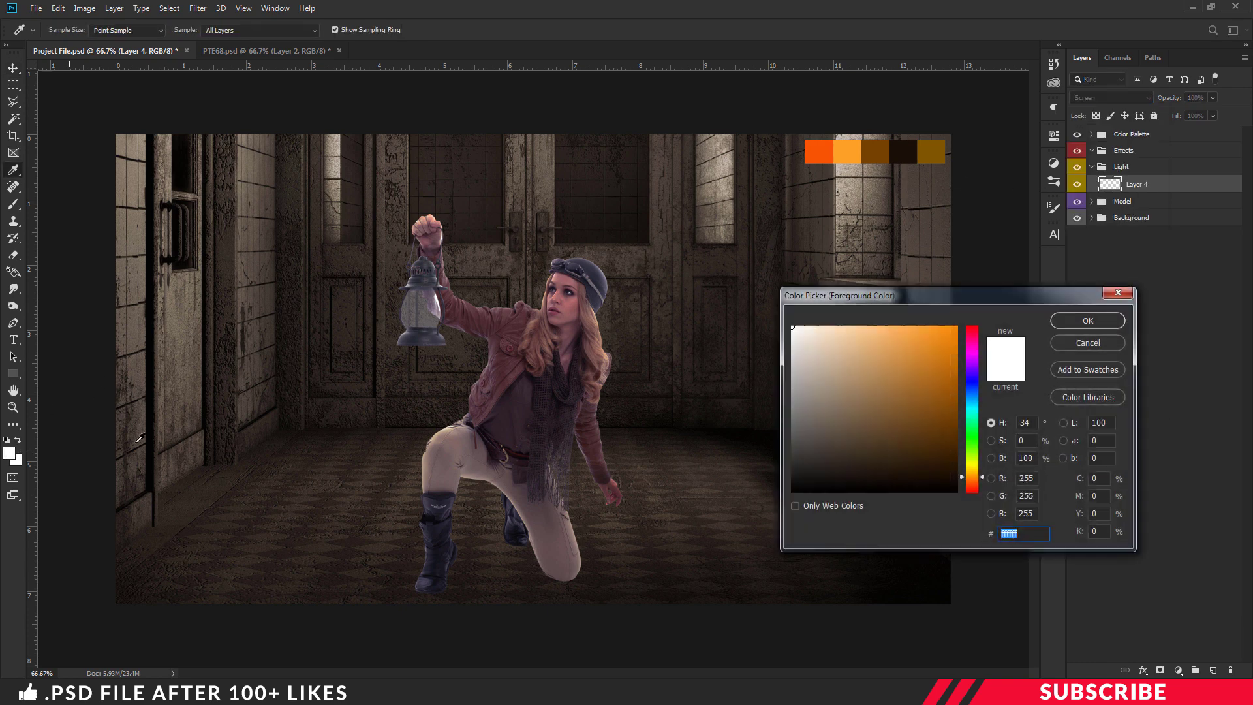
click(825, 151)
click(1077, 321)
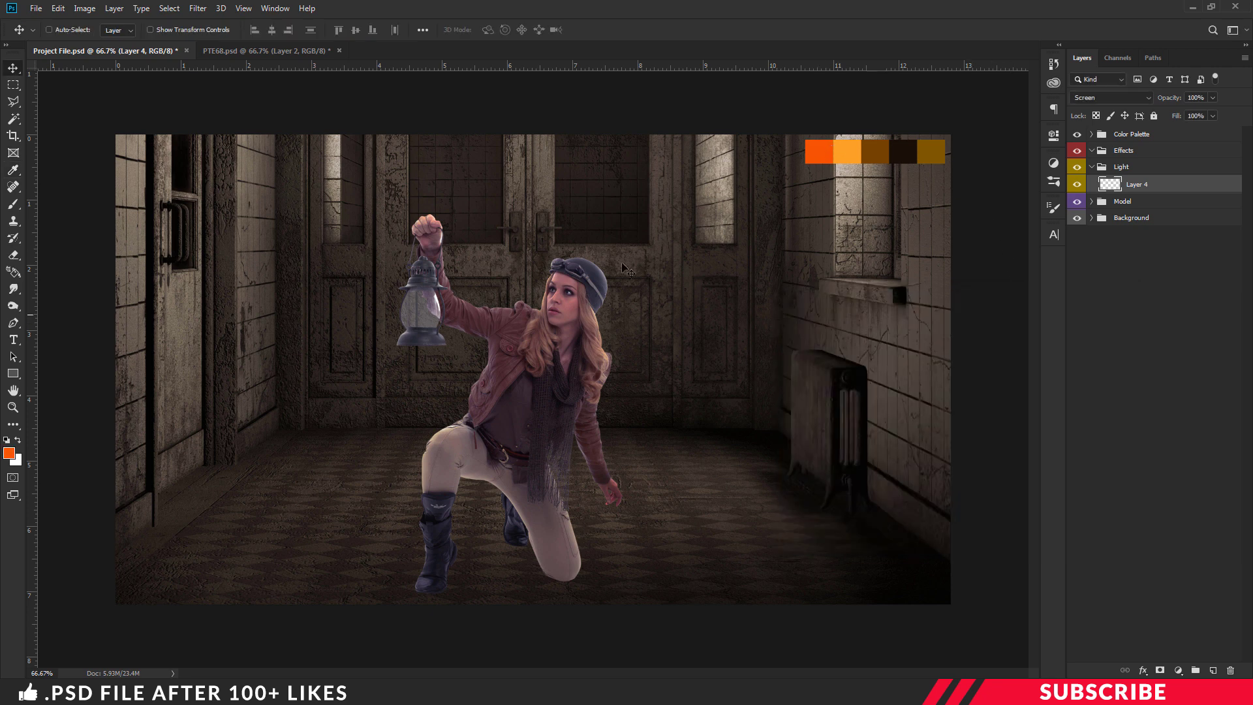
Step: Paint an orange glow over the lantern with a soft round brush at size 200
click(13, 204)
right_click(14, 204)
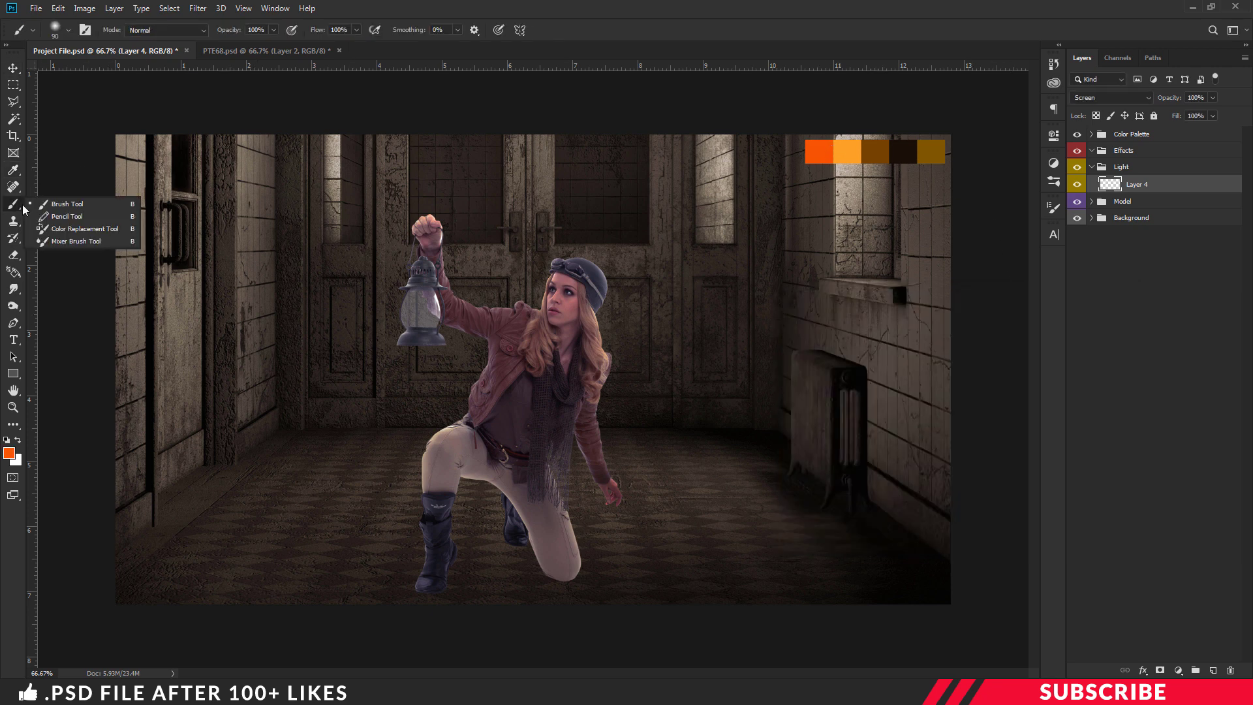
click(80, 205)
click(68, 30)
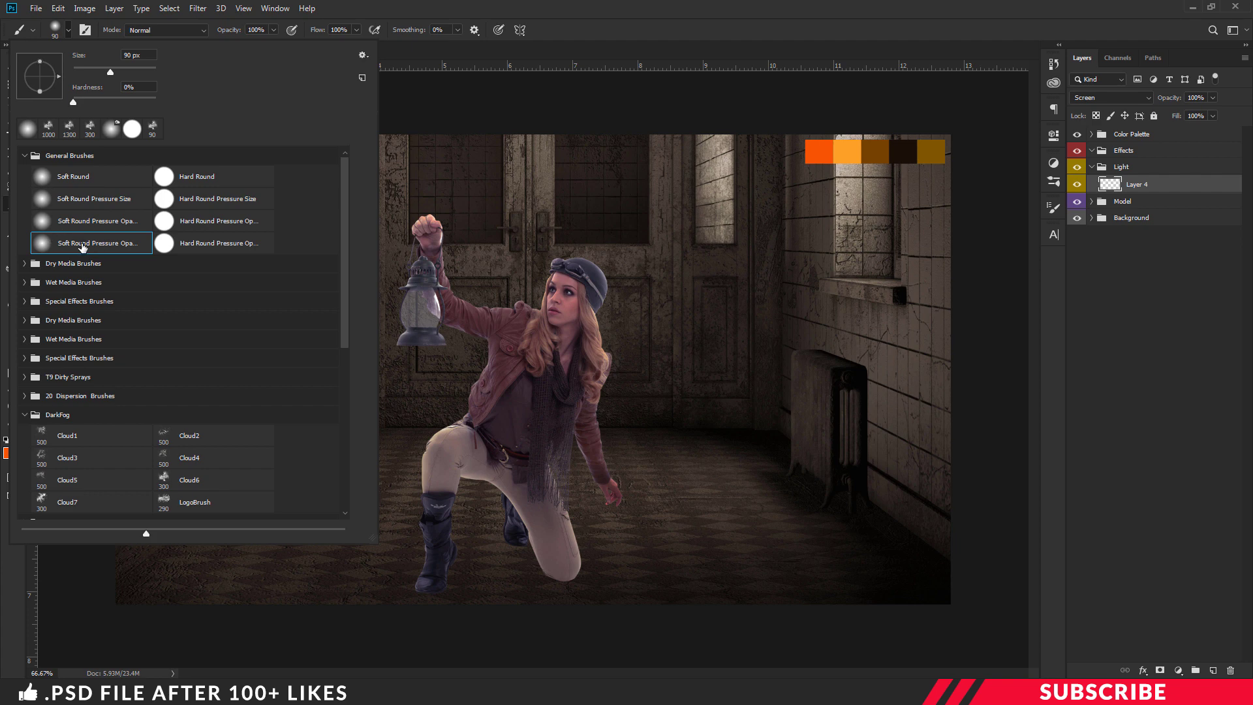
click(81, 243)
key(Return)
key(bracketright)
key(bracketright)
key(bracketright)
key(bracketright)
key(bracketright)
key(bracketright)
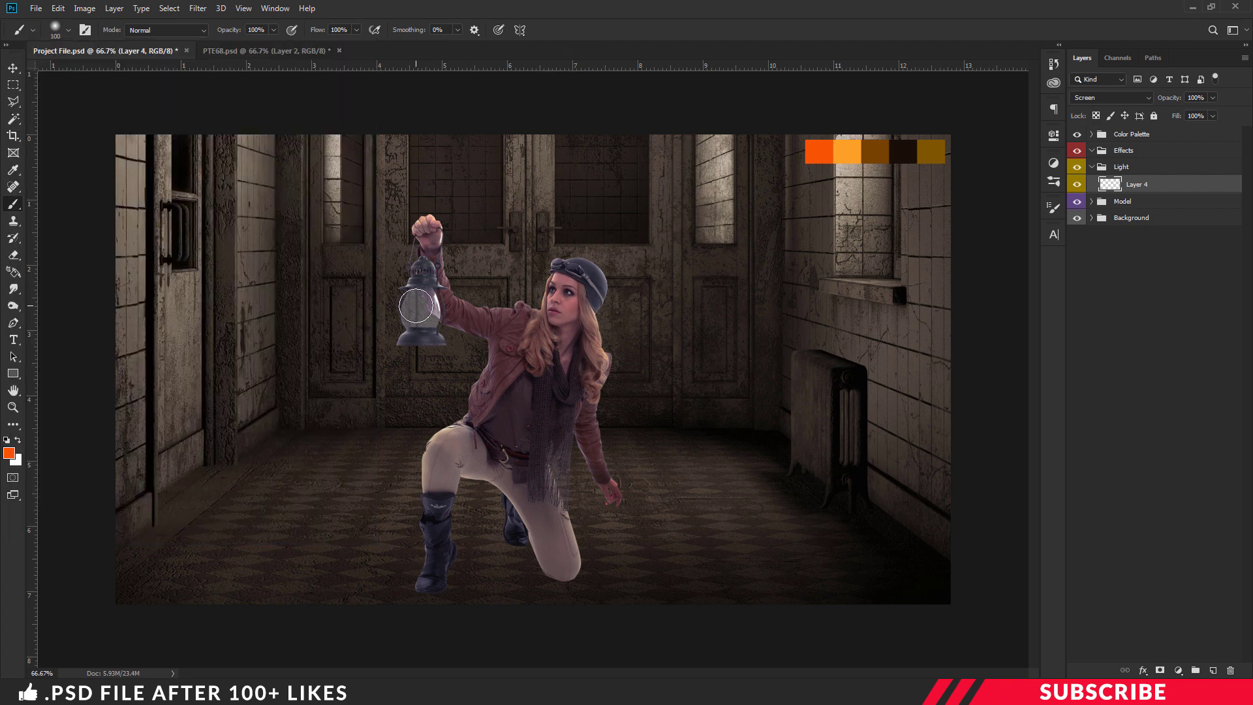
key(bracketright)
key(bracketright)
click(421, 309)
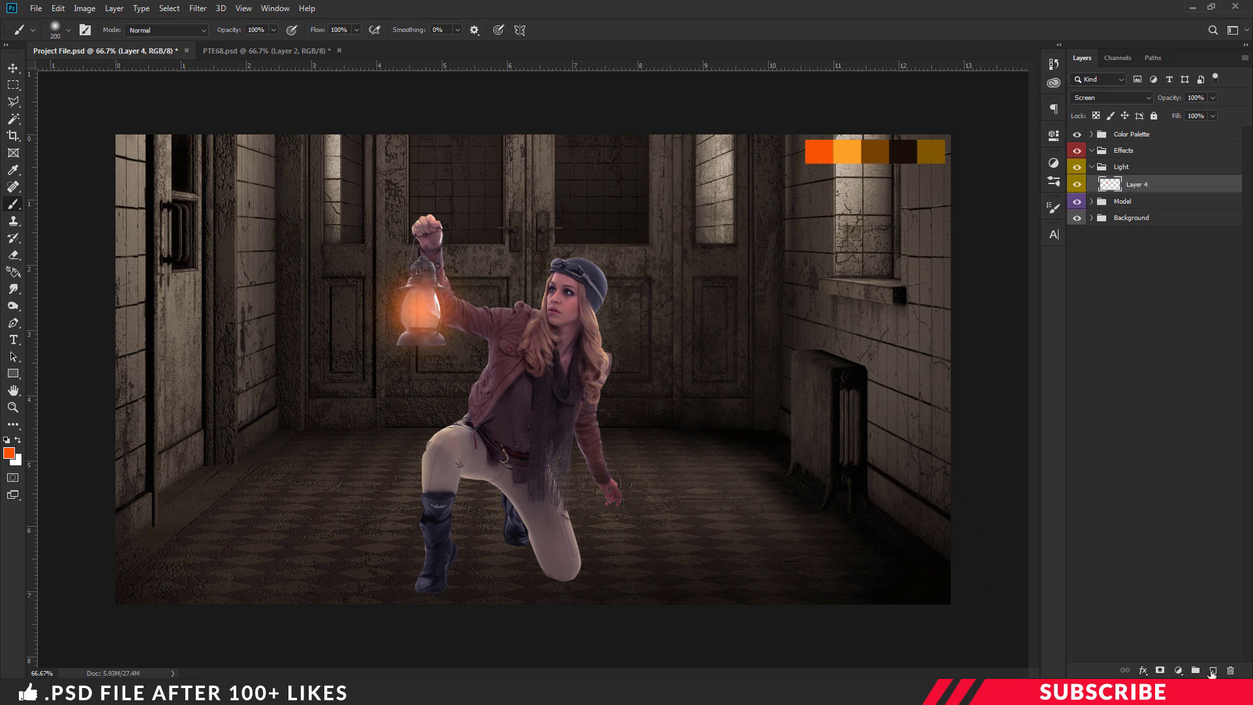
click(1212, 671)
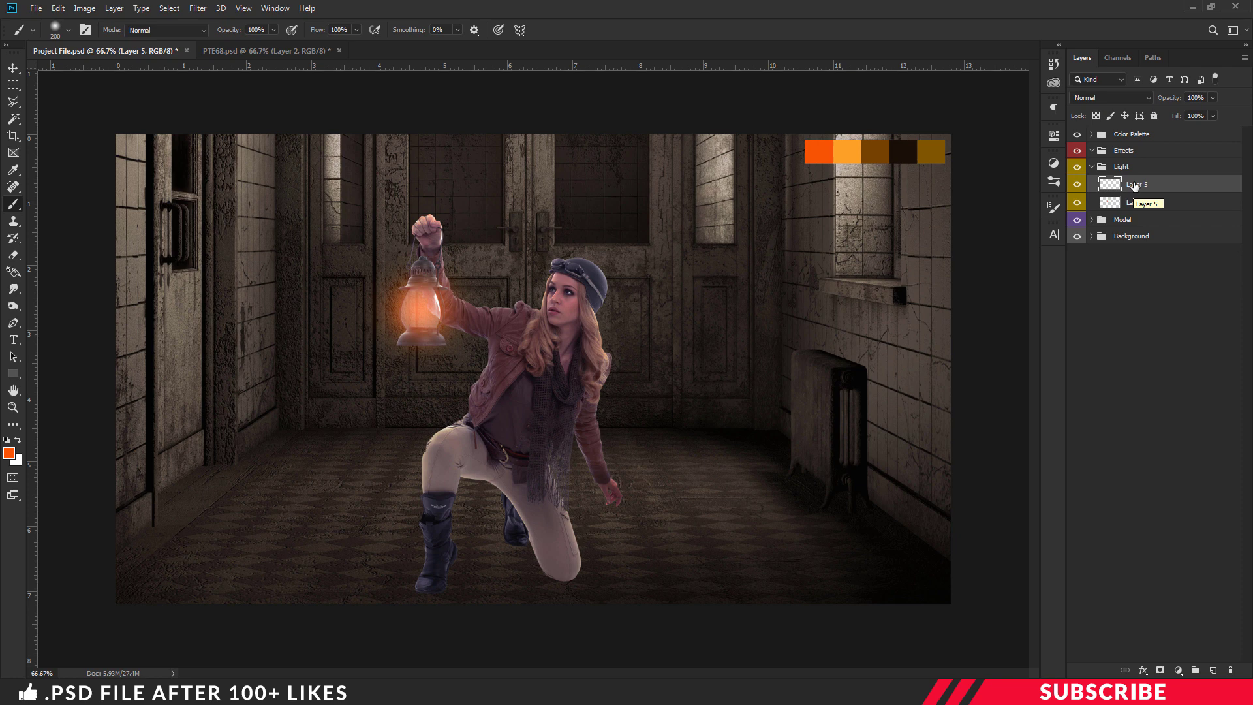
Step: Set Layer 5 to Linear Dodge (Add) and brush light orange over the lantern glass
click(1129, 98)
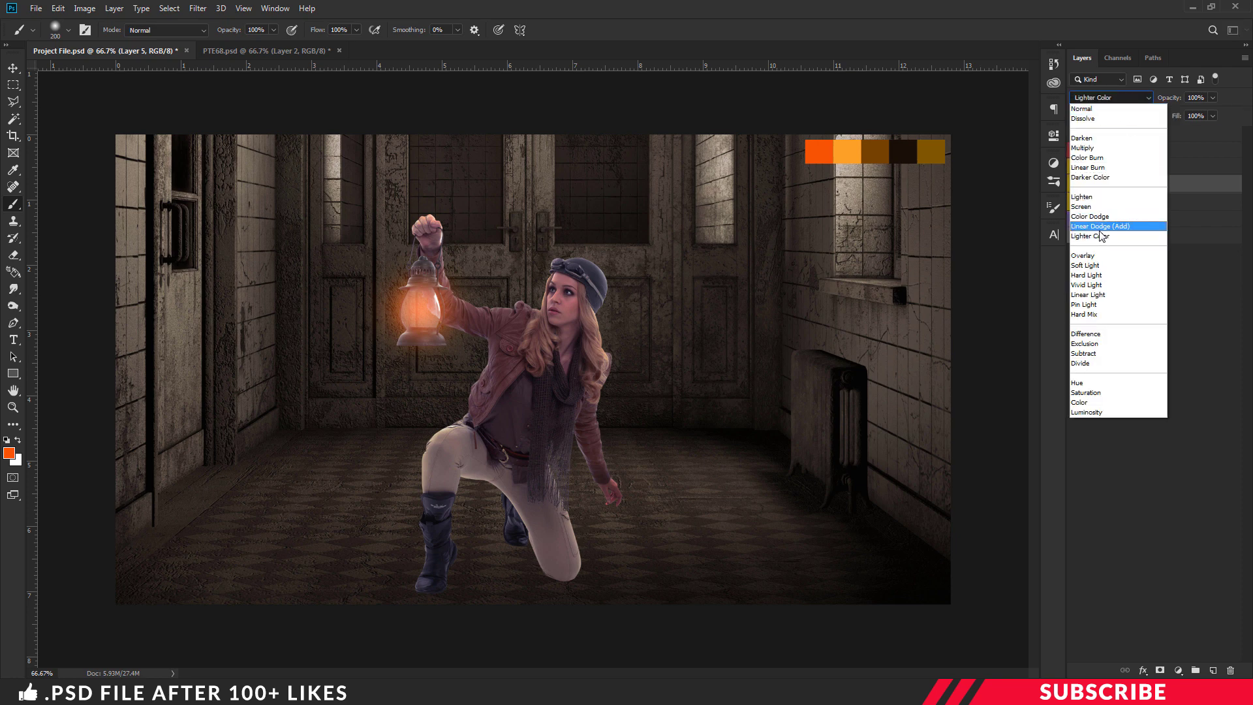
click(1131, 228)
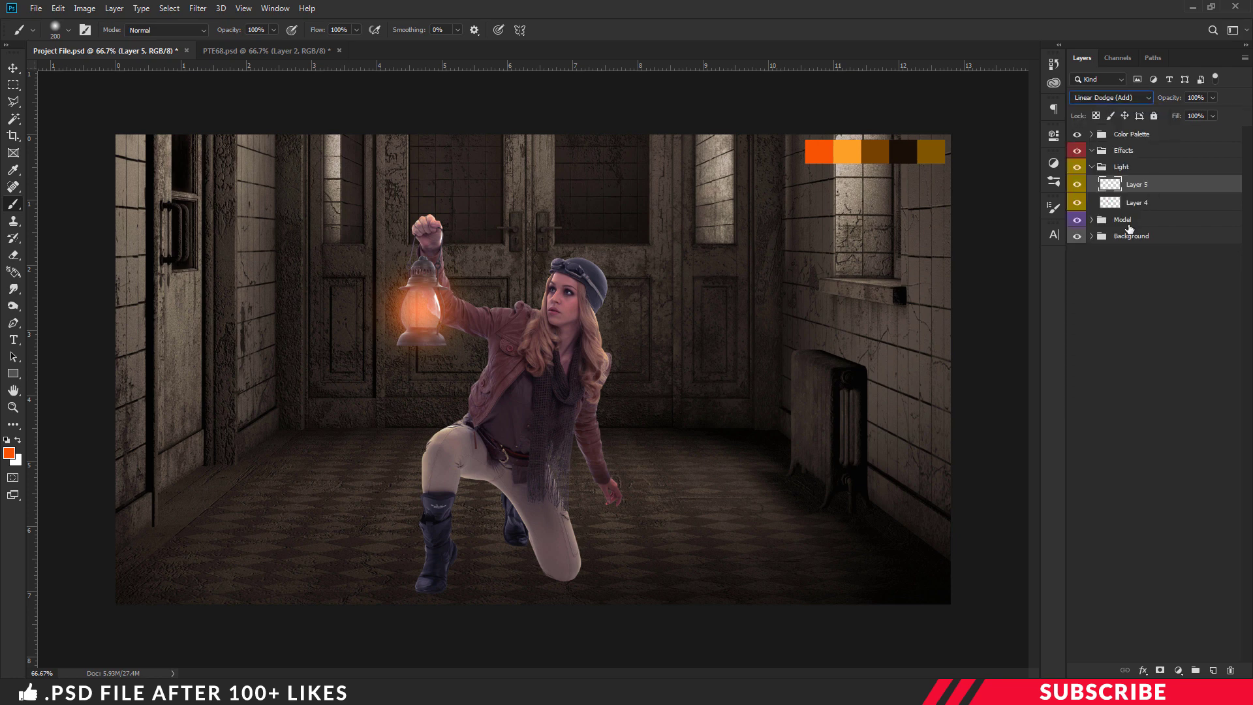
click(11, 454)
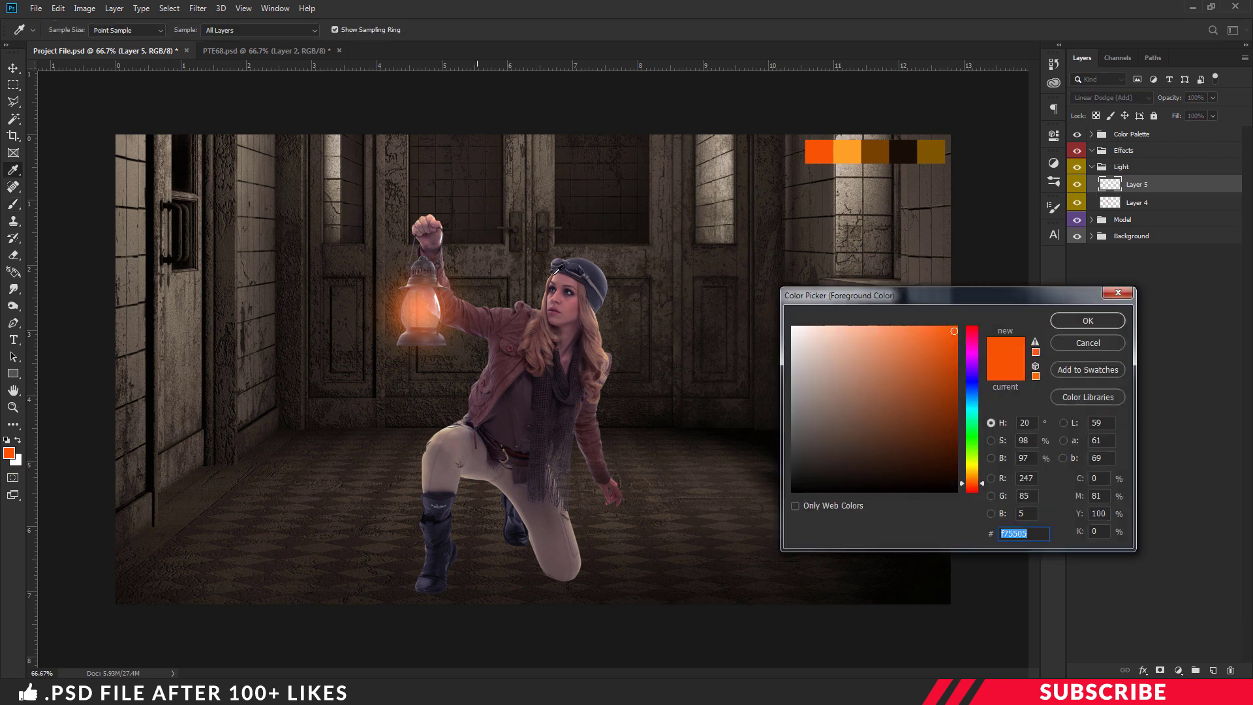
click(850, 149)
click(1062, 321)
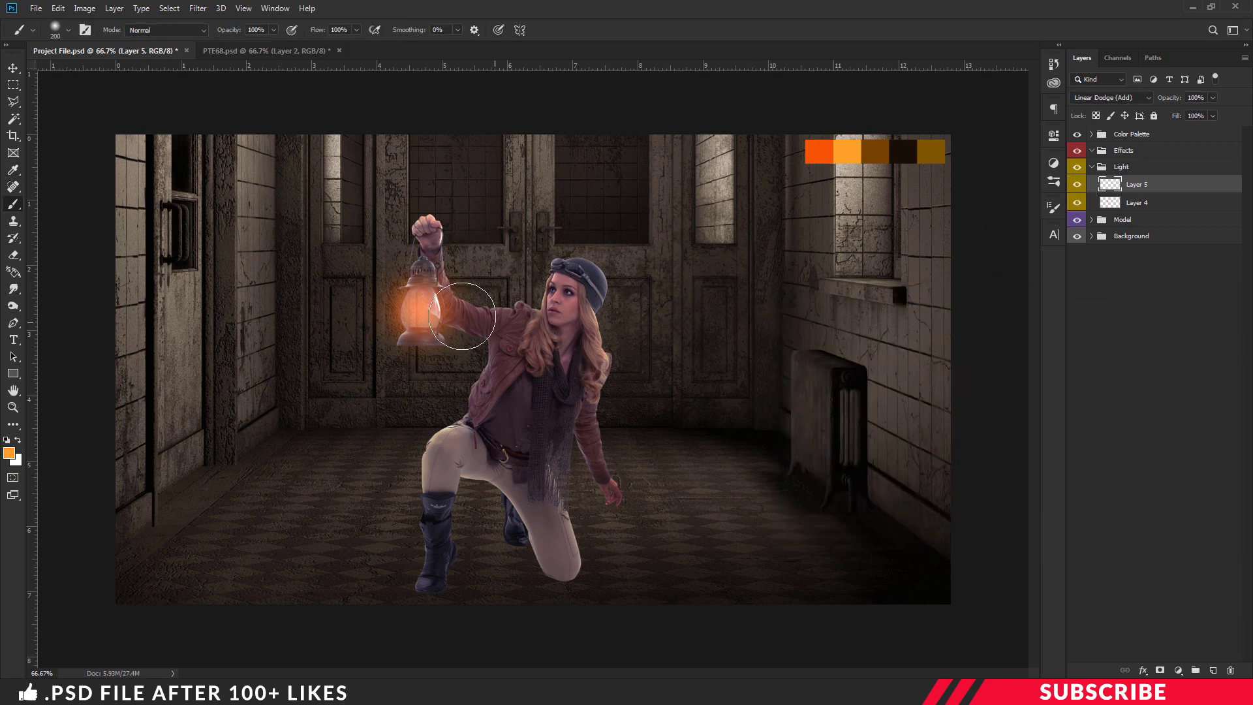
mouse_move(462, 316)
mouse_down()
mouse_move(411, 312)
mouse_move(423, 311)
mouse_up()
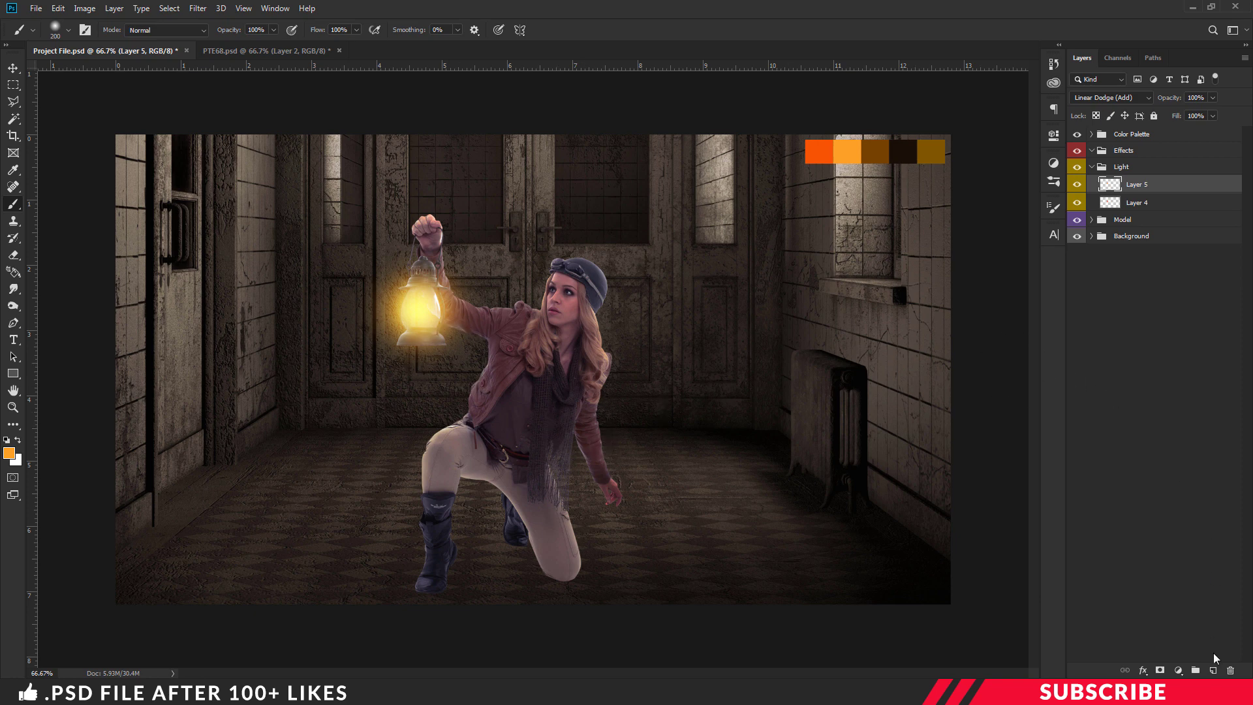
Step: Add a Soft Light layer and dab a light-orange glow onto the lantern
click(1214, 670)
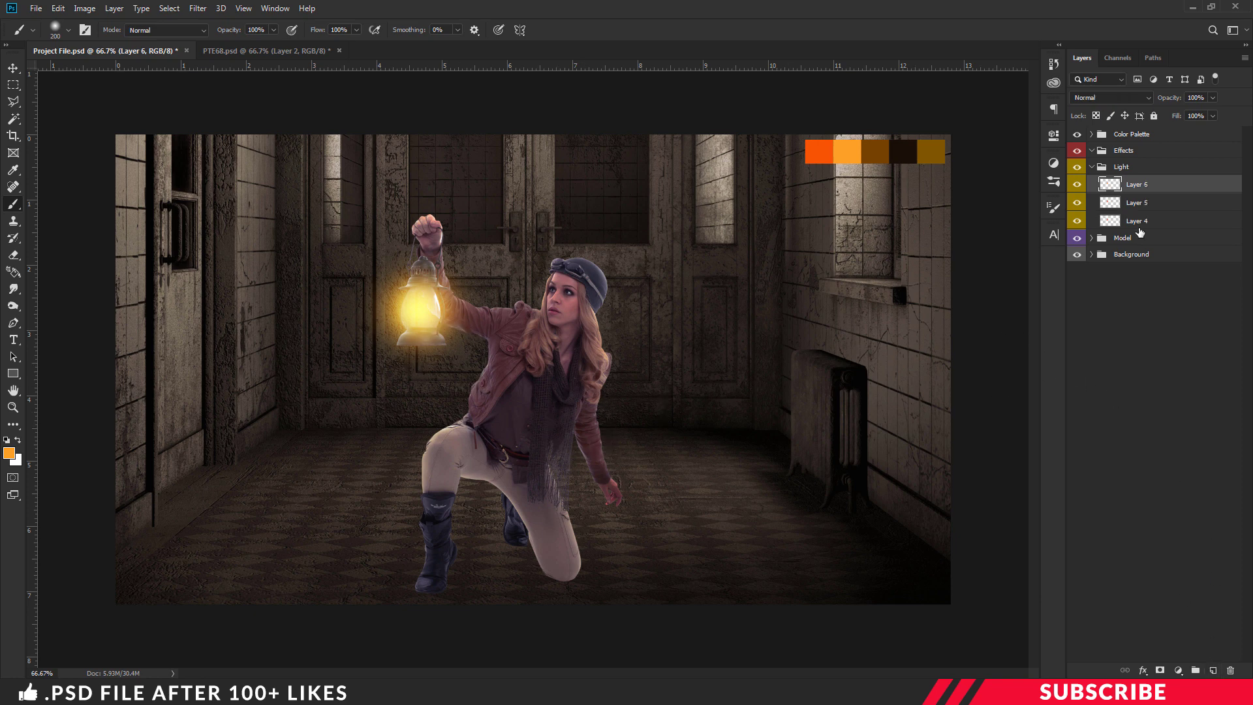
click(1110, 97)
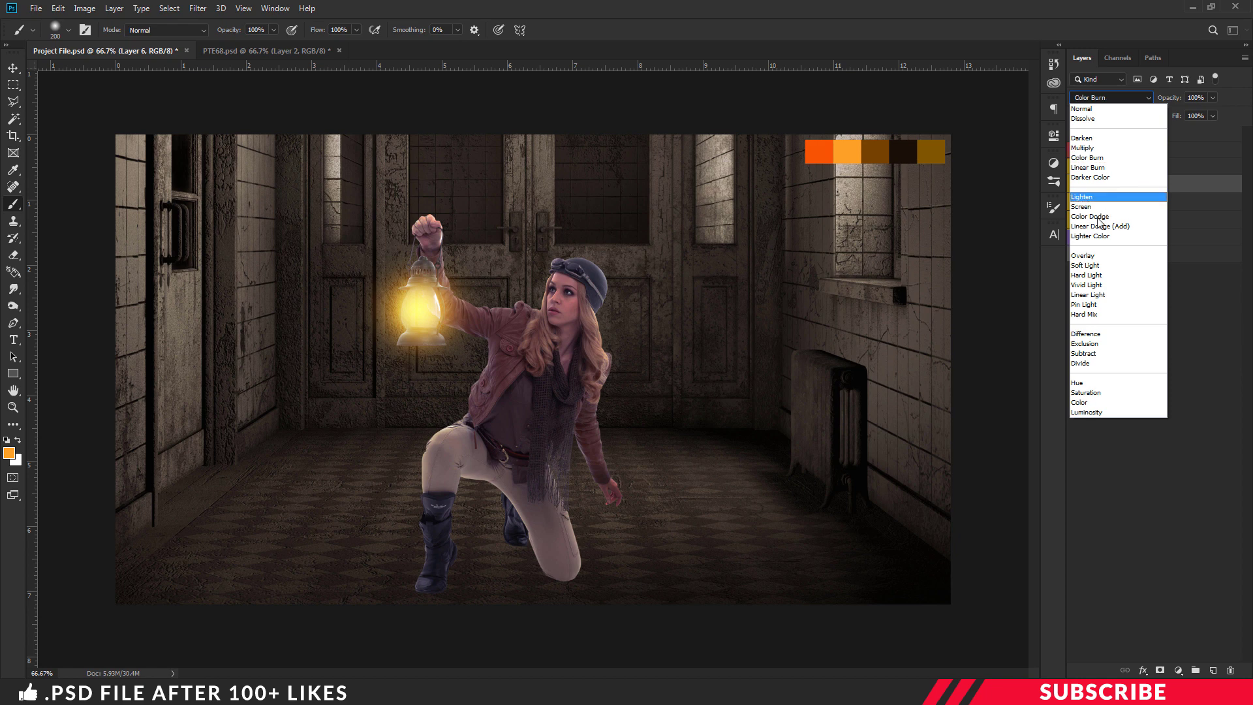
click(1105, 265)
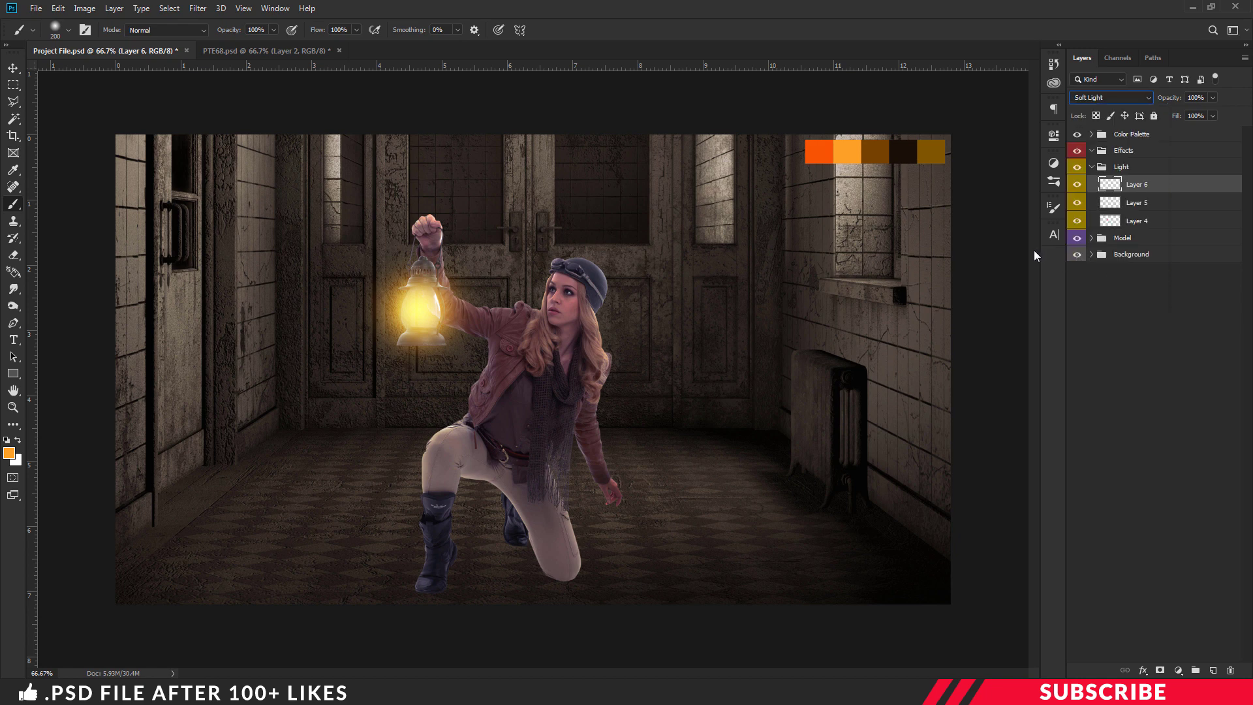
click(9, 450)
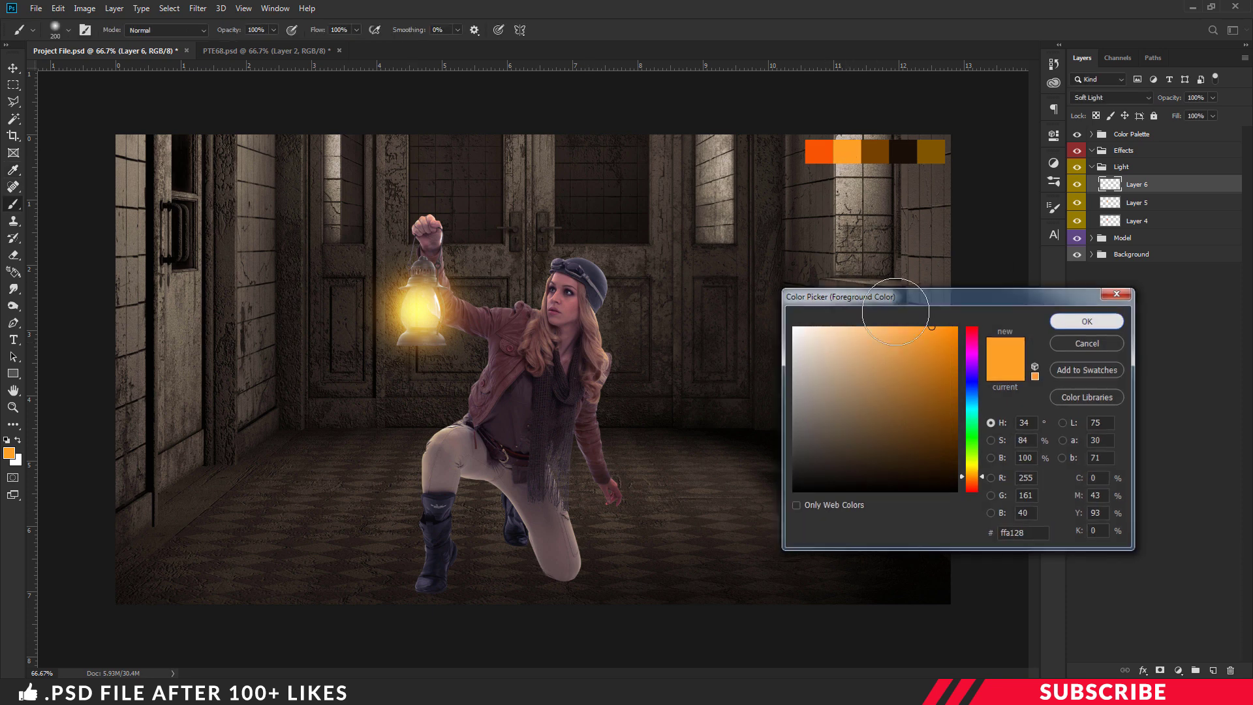
click(1088, 320)
click(416, 311)
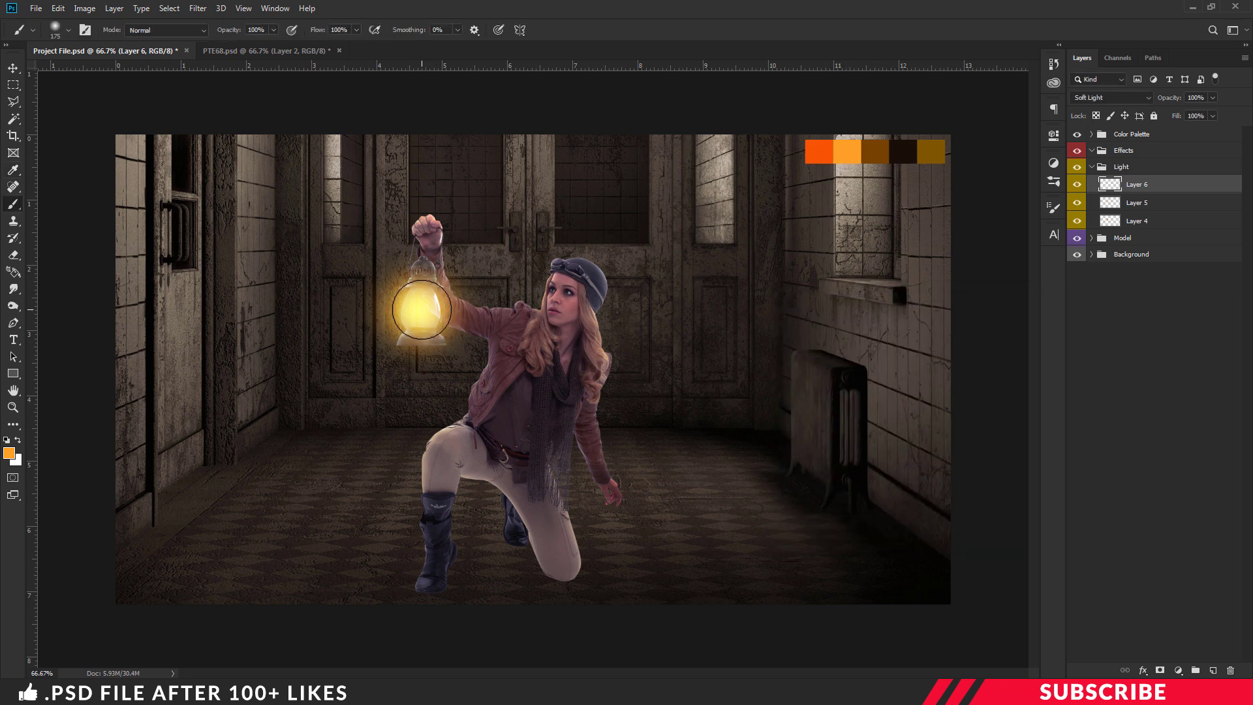
Step: Enlarge the glow to about 455% into a wide halo centred on the lantern
key(ctrl+t)
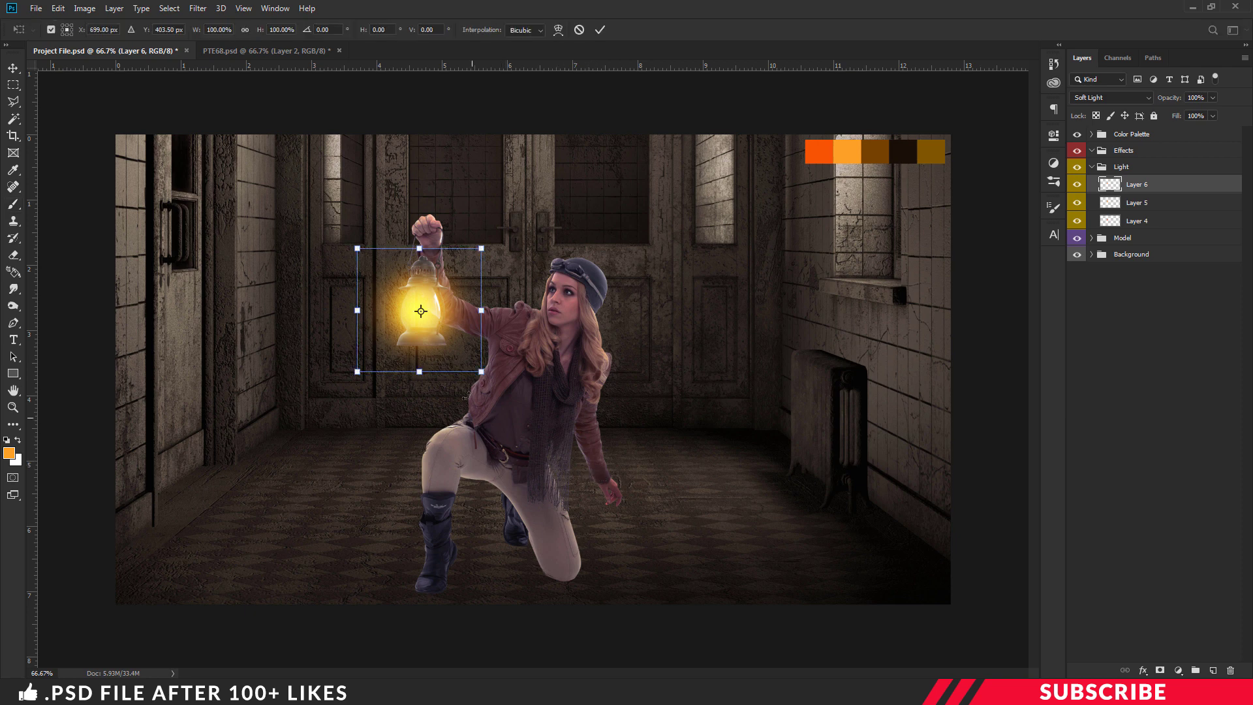
drag(481, 372, 691, 575)
key(ctrl+minus)
drag(617, 413, 512, 370)
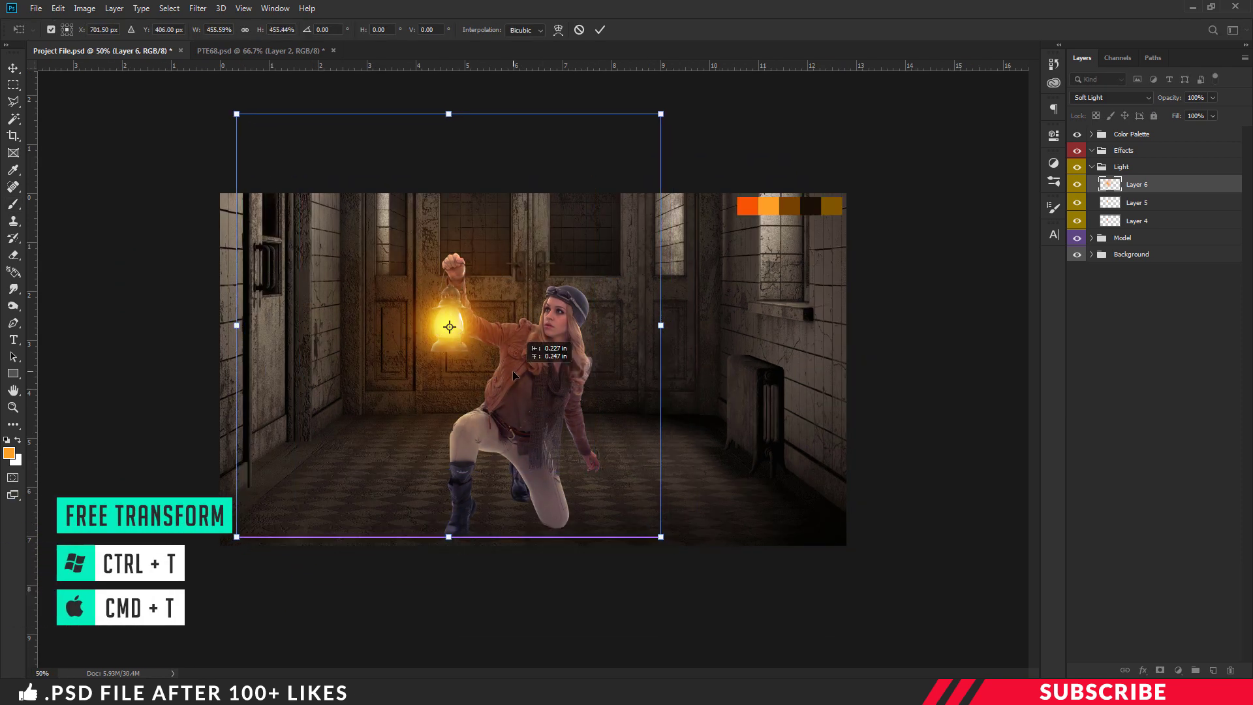
key(Return)
key(b)
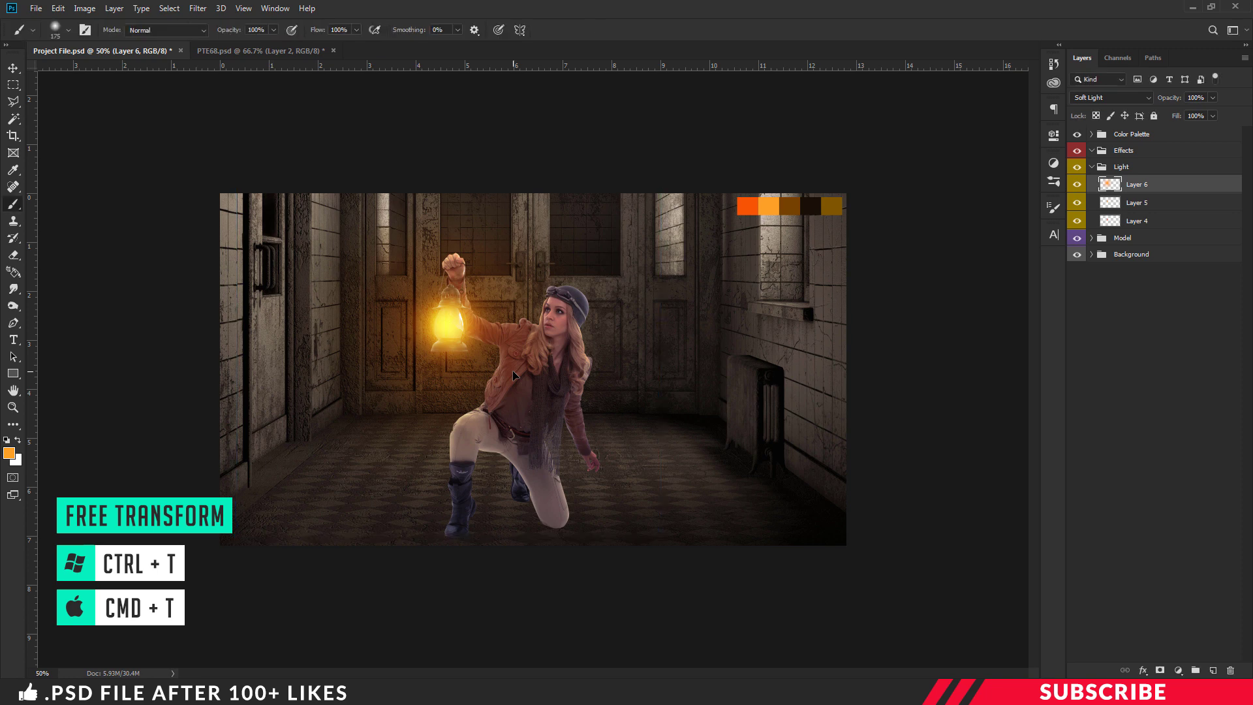
key(ctrl+plus)
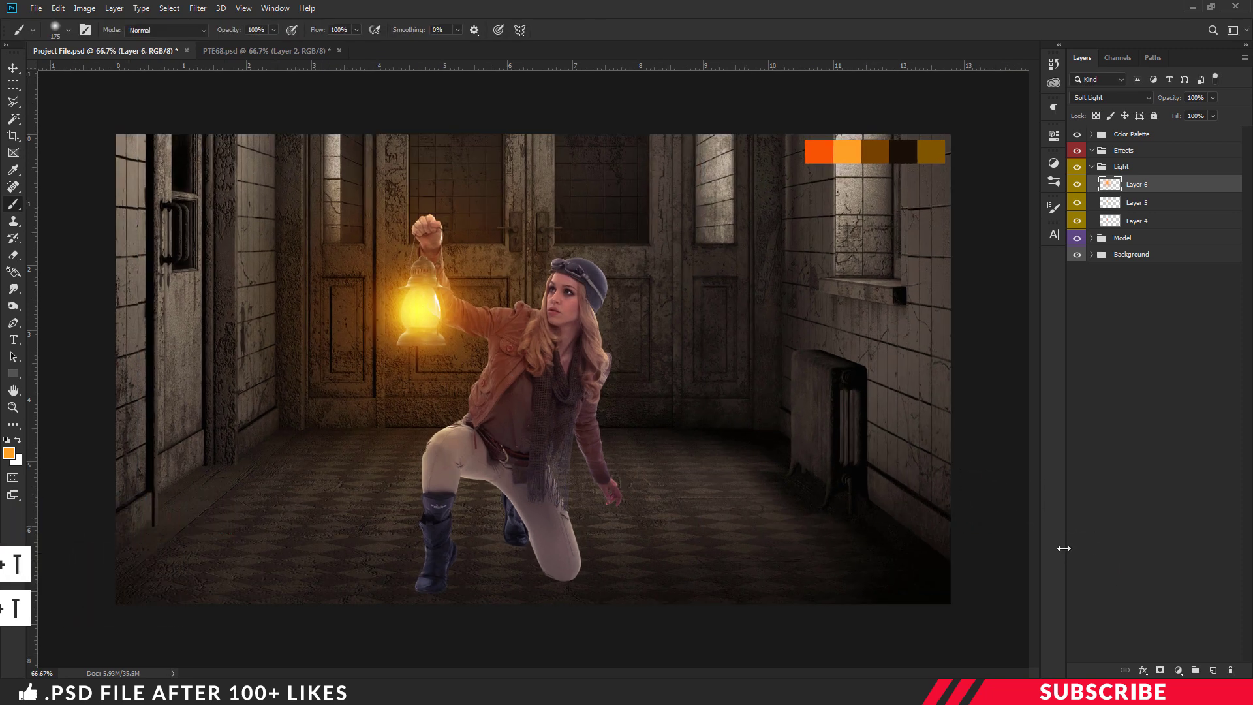
click(1213, 670)
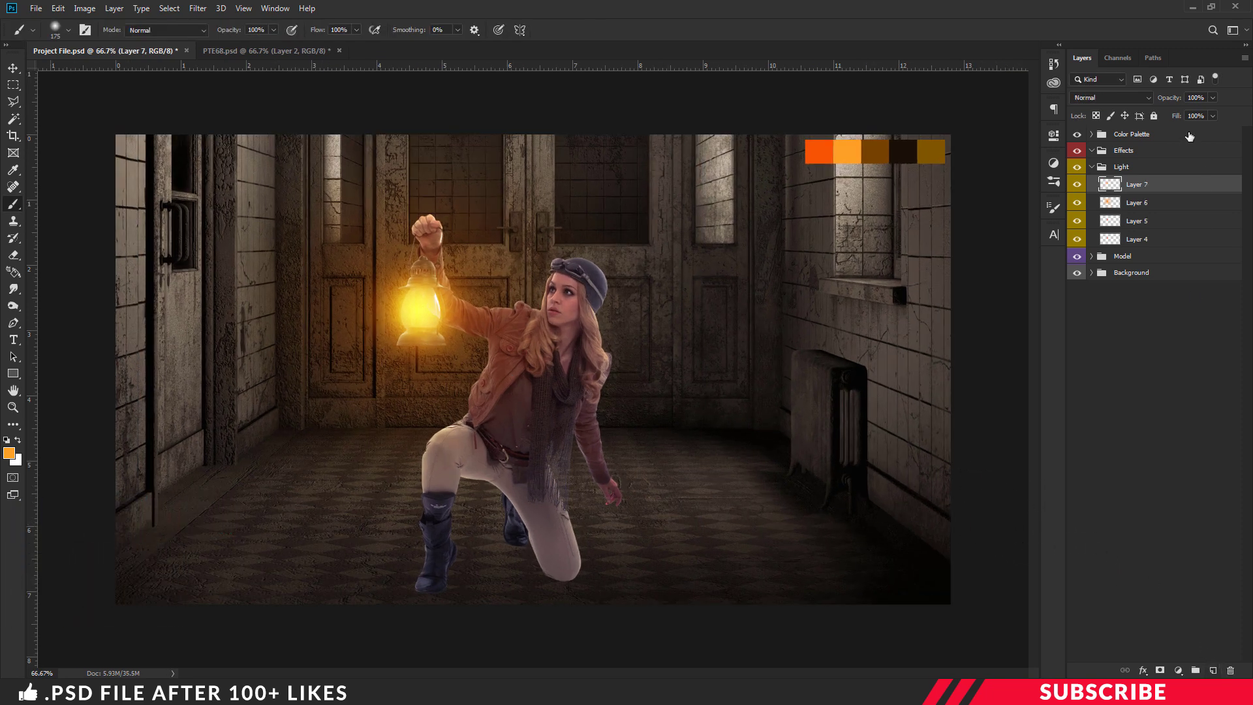
Step: Set Layer 7 to Screen with foreground ffa128 and brush size 125
click(1133, 98)
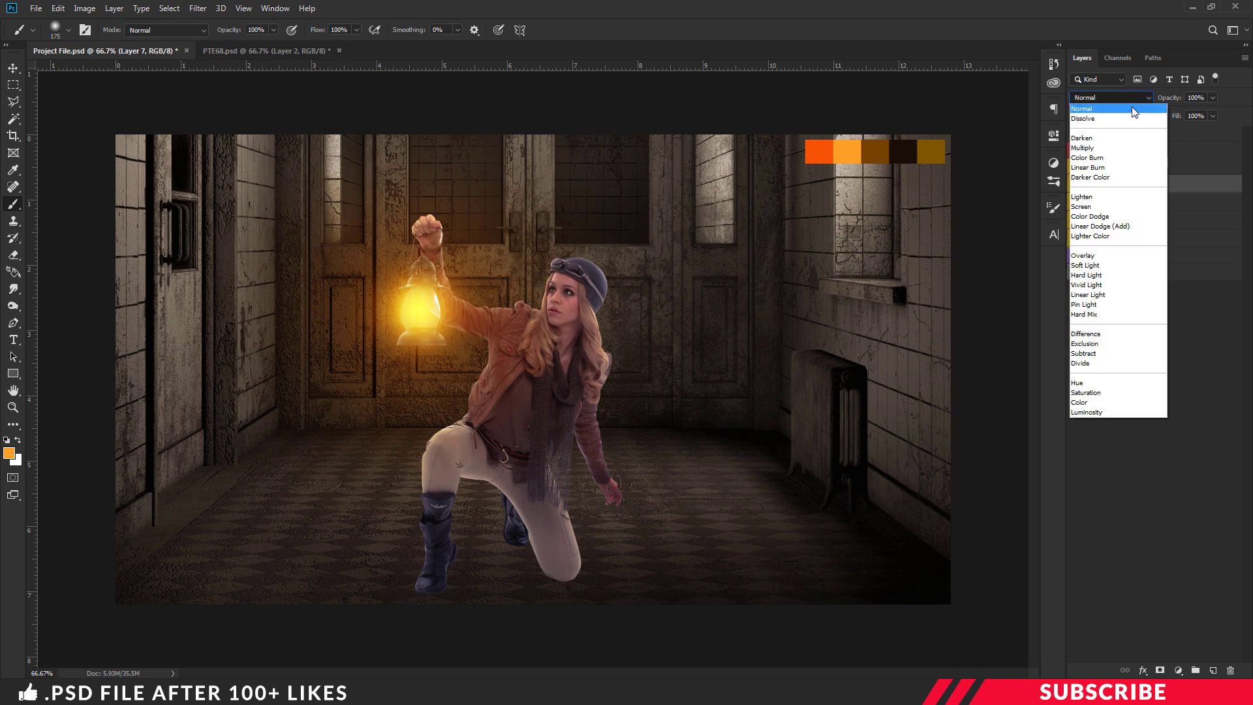
click(1100, 208)
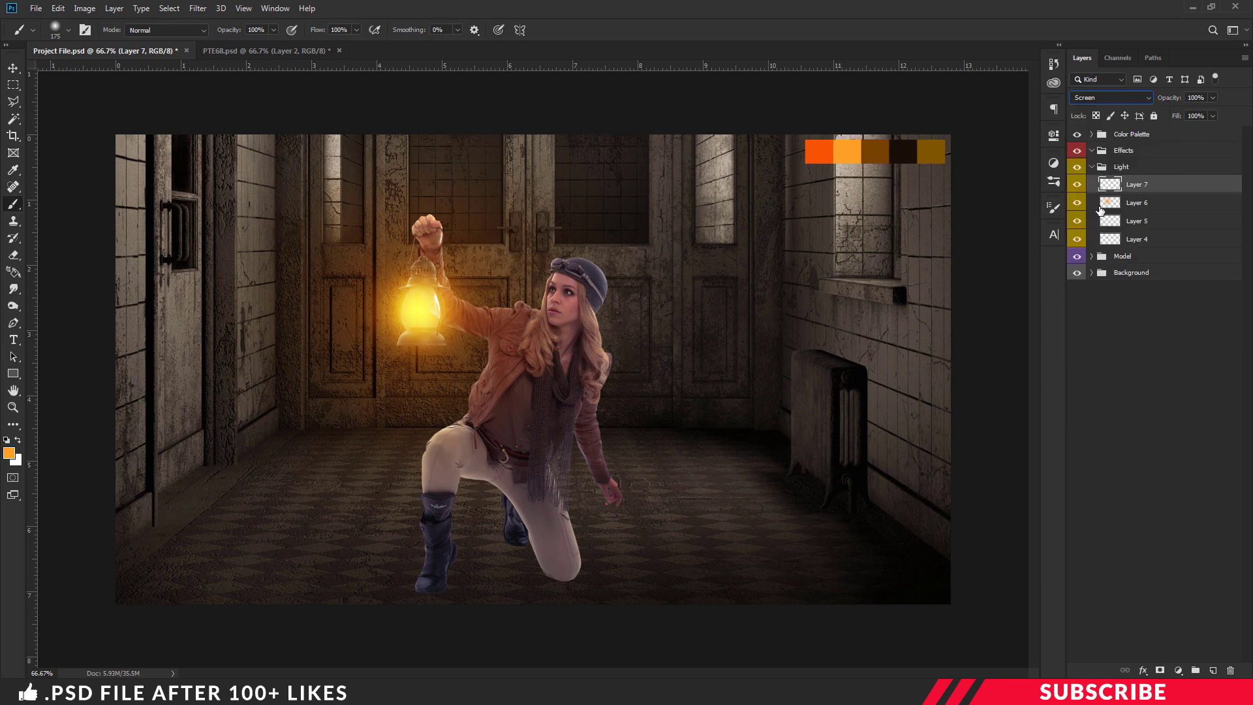
click(10, 452)
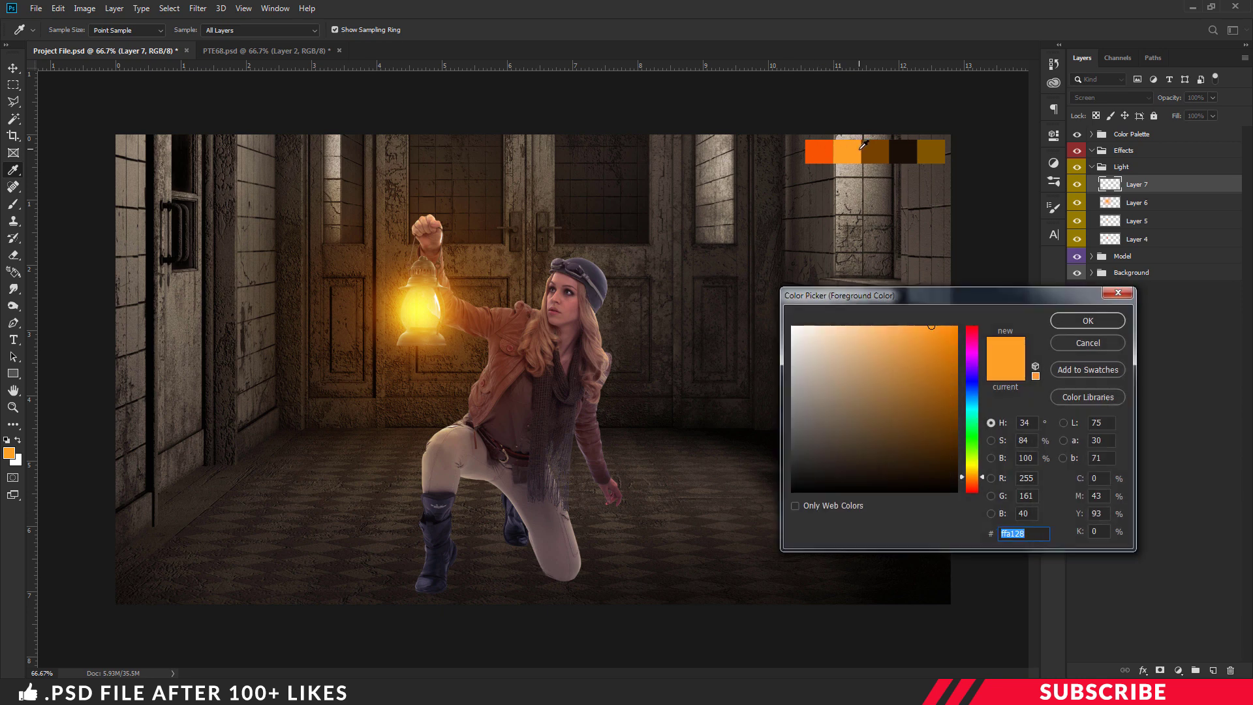
click(1067, 320)
key(b)
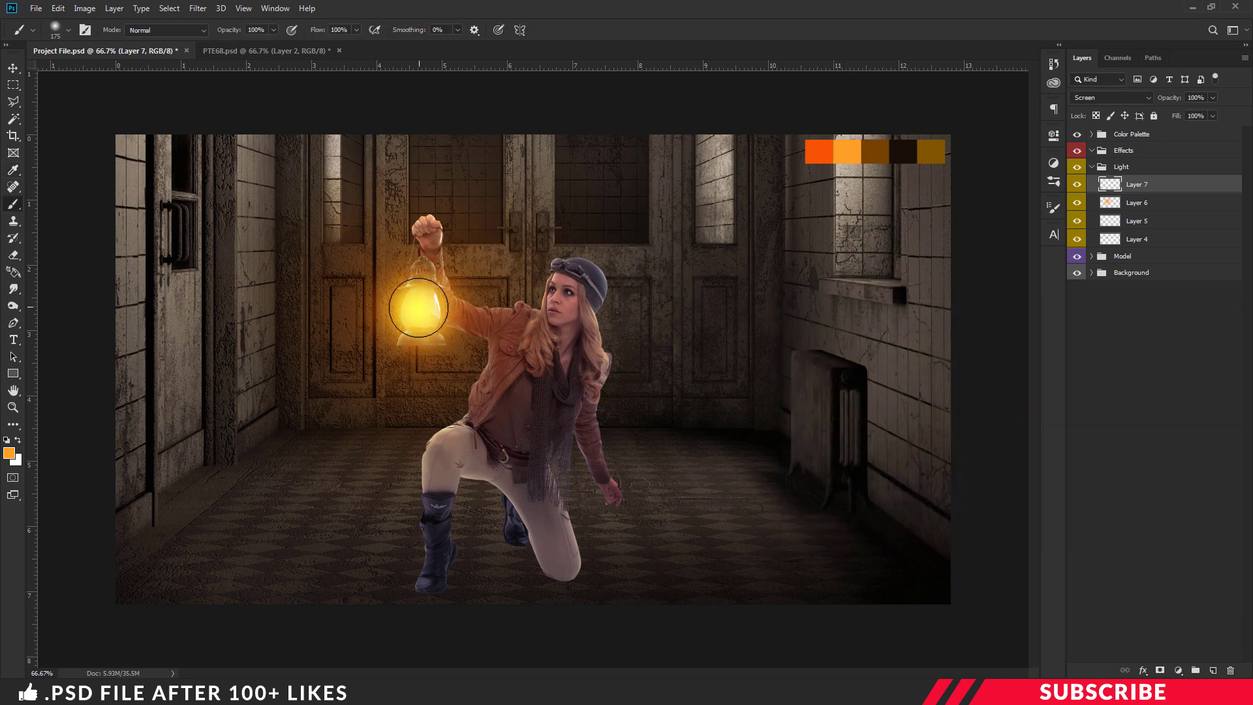
key(bracketleft)
key(bracketleft)
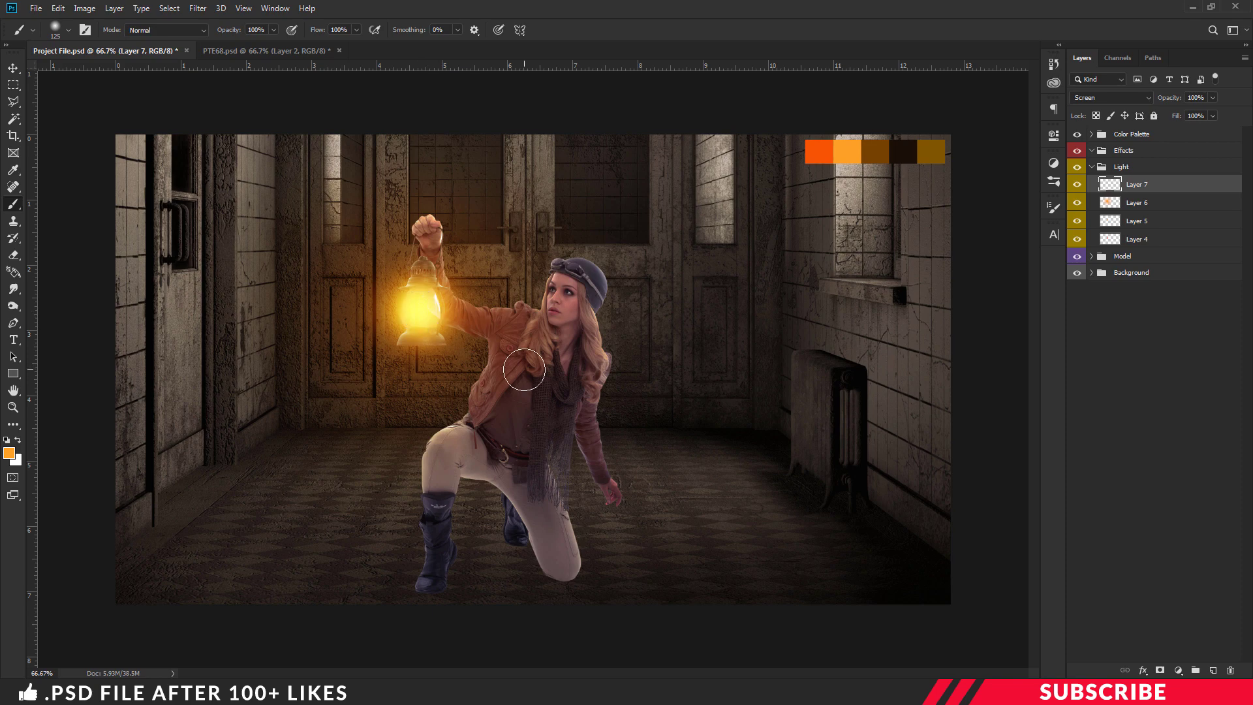
Step: Enlarge Layer 7's lantern glow and lower its opacity to 43%
key(ctrl+t)
key(ctrl+minus)
drag(467, 363, 493, 351)
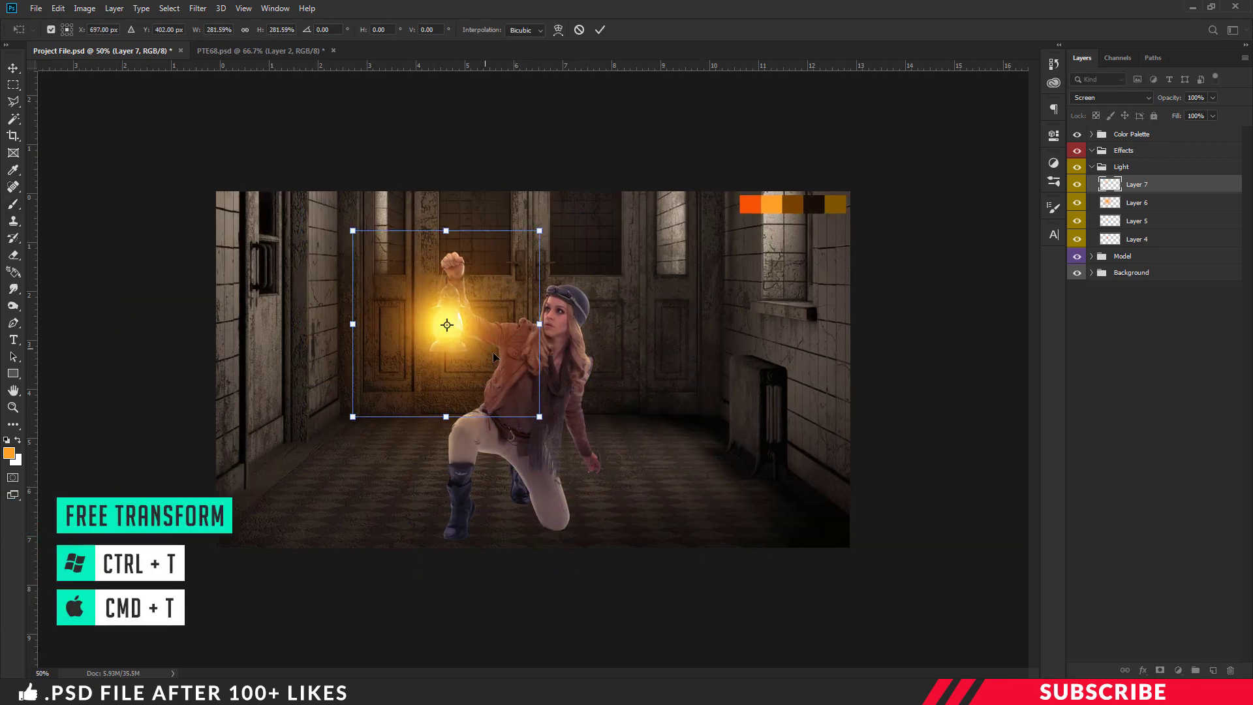
key(ctrl+plus)
key(b)
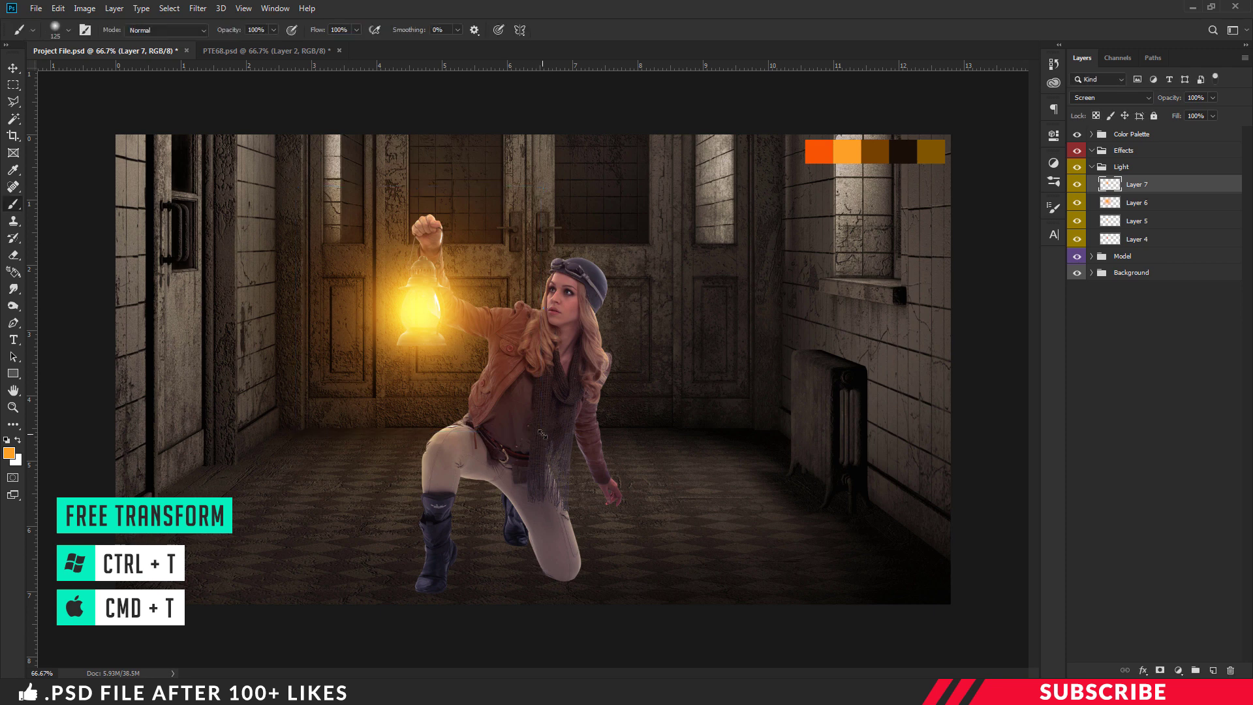
click(1195, 98)
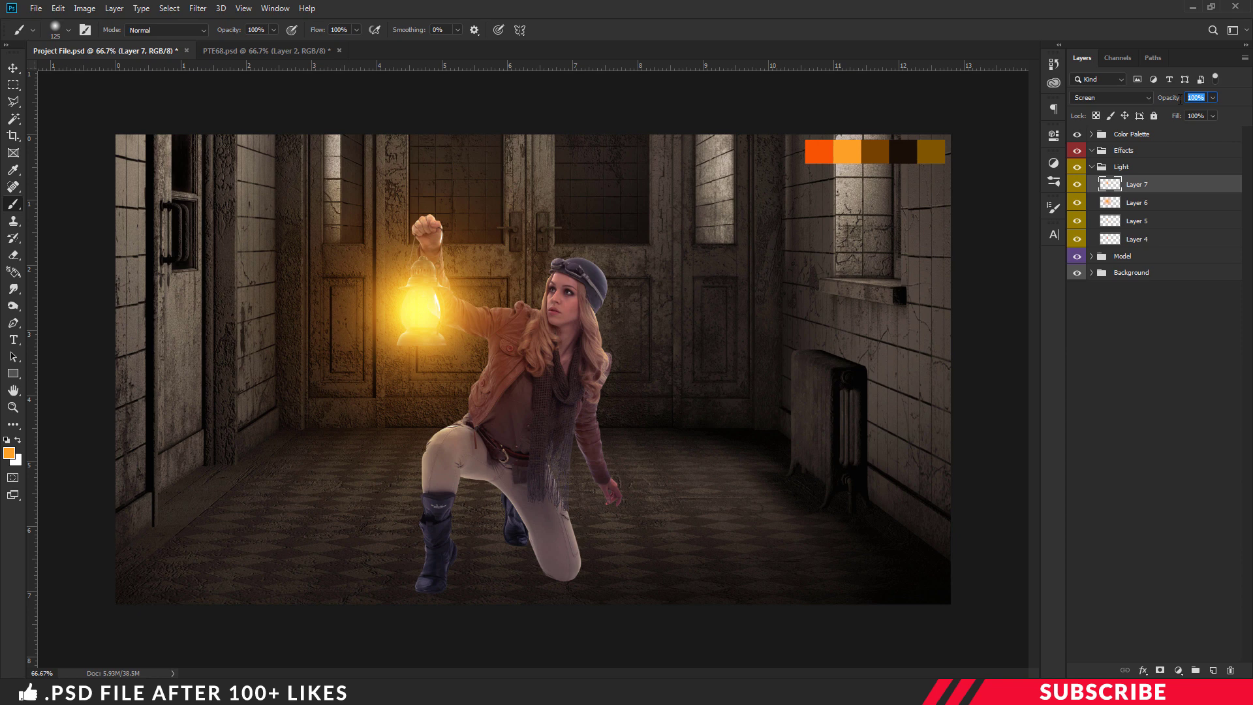
text(43)
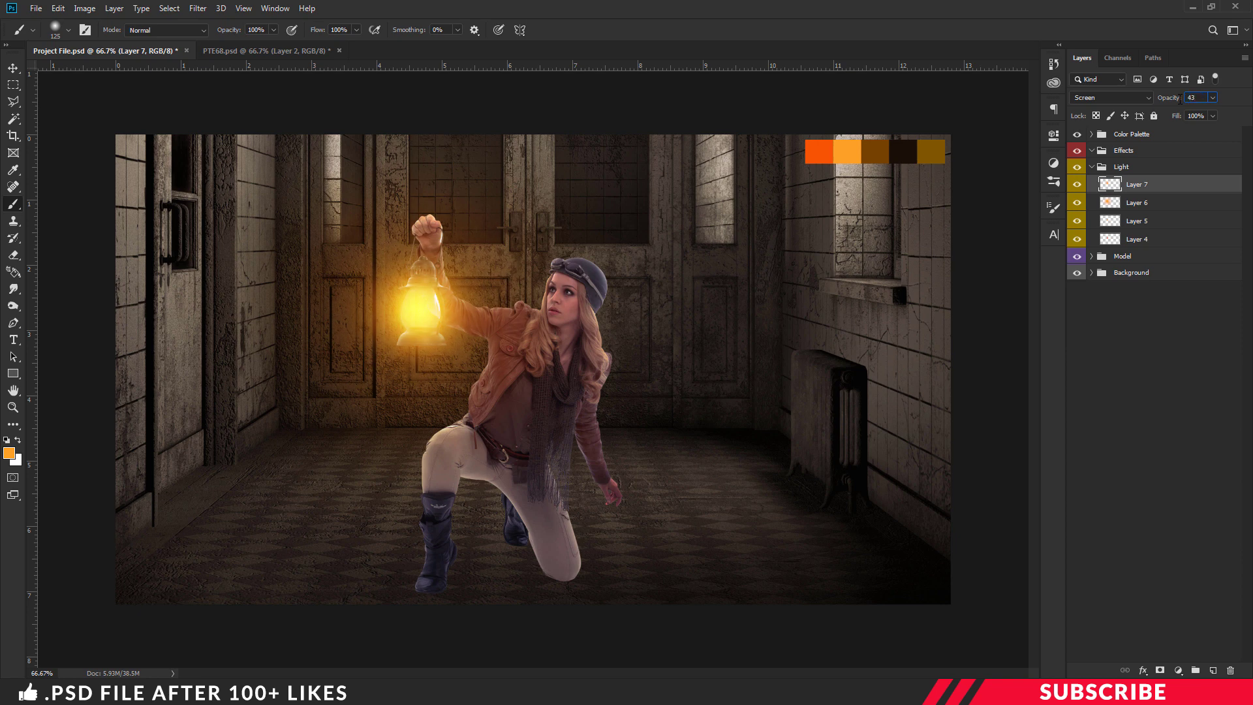
click(1121, 167)
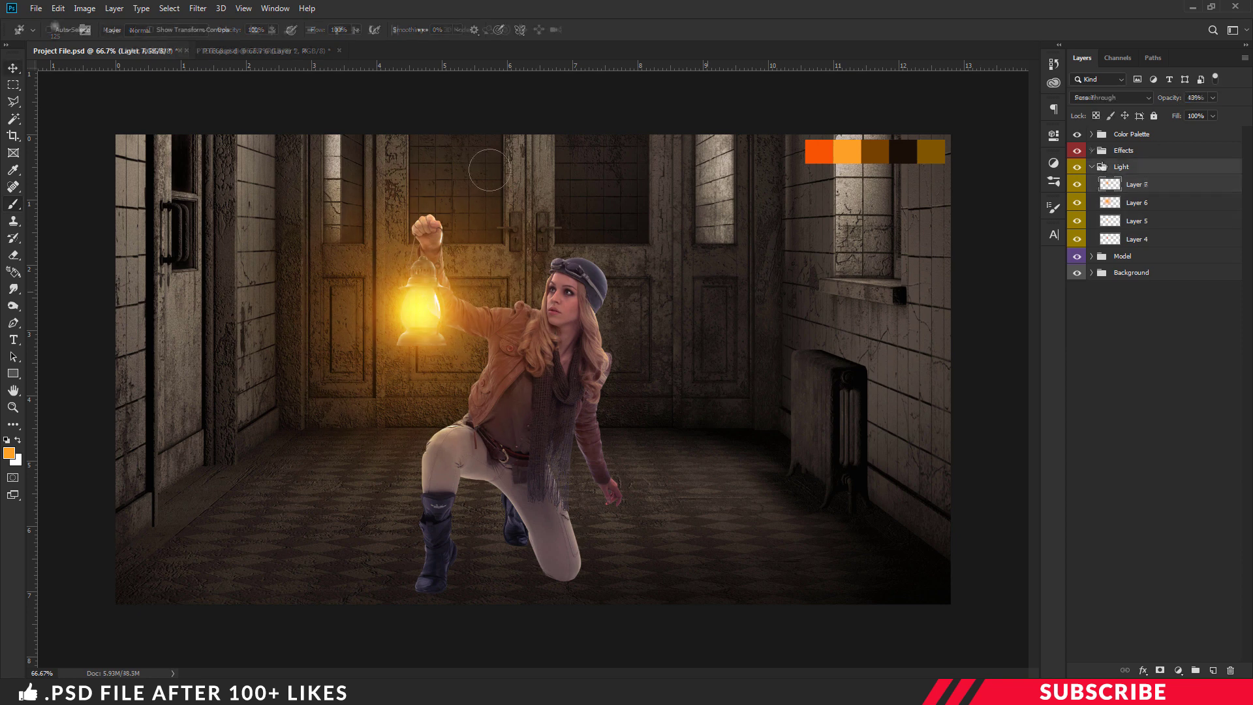
Step: Create a new layer inside the Effects group
key(v)
click(1091, 166)
click(1124, 151)
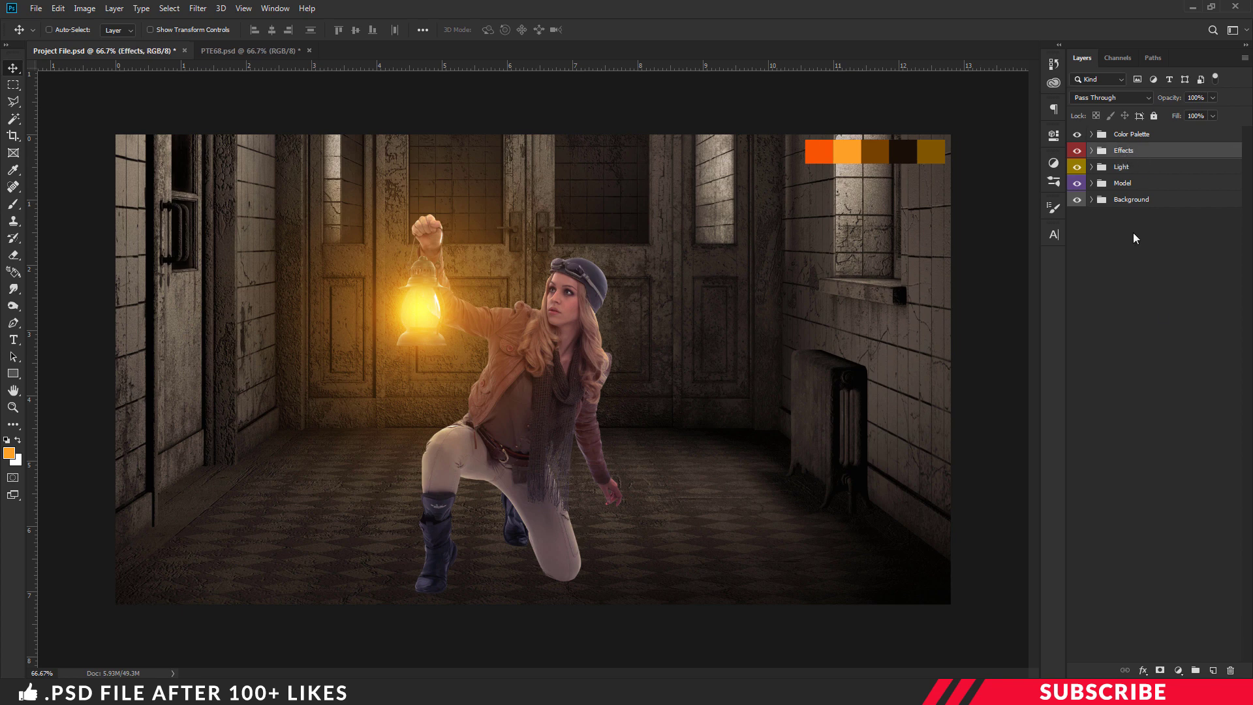
click(1208, 669)
drag(1126, 151, 1123, 169)
click(1092, 150)
click(1141, 171)
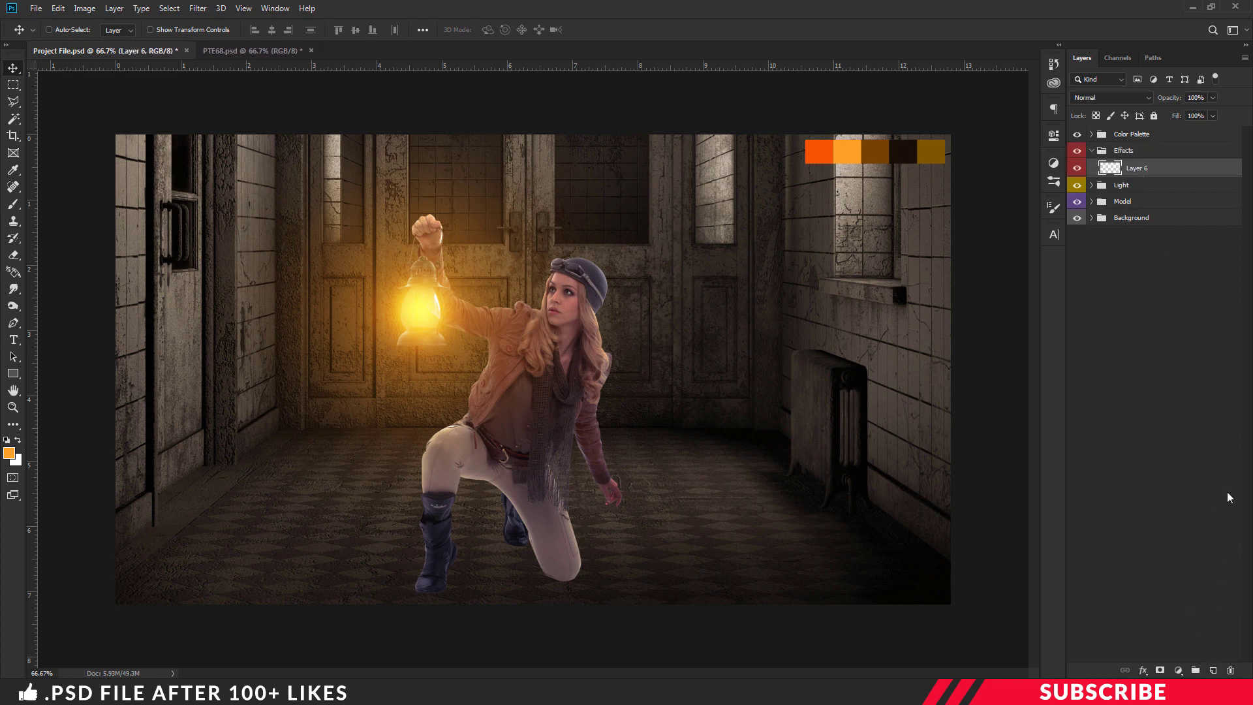
Step: Add a #000000 Solid Color fill layer in the Effects group
click(1178, 671)
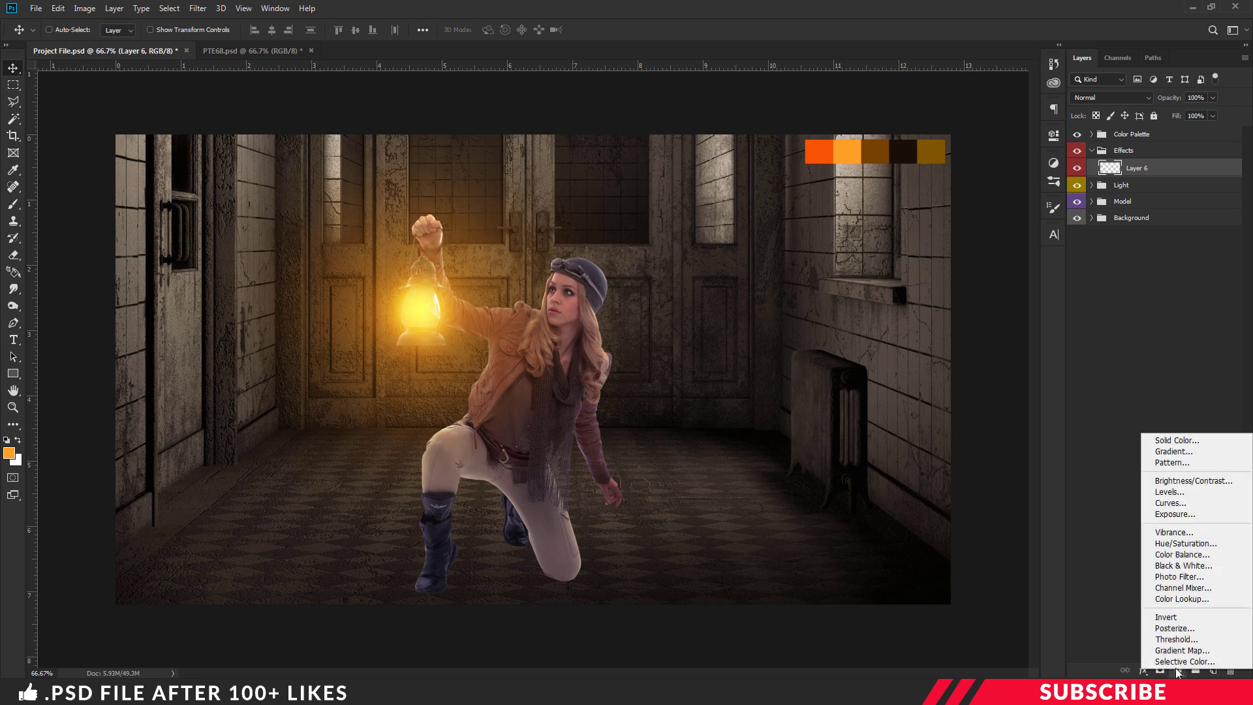
click(1180, 439)
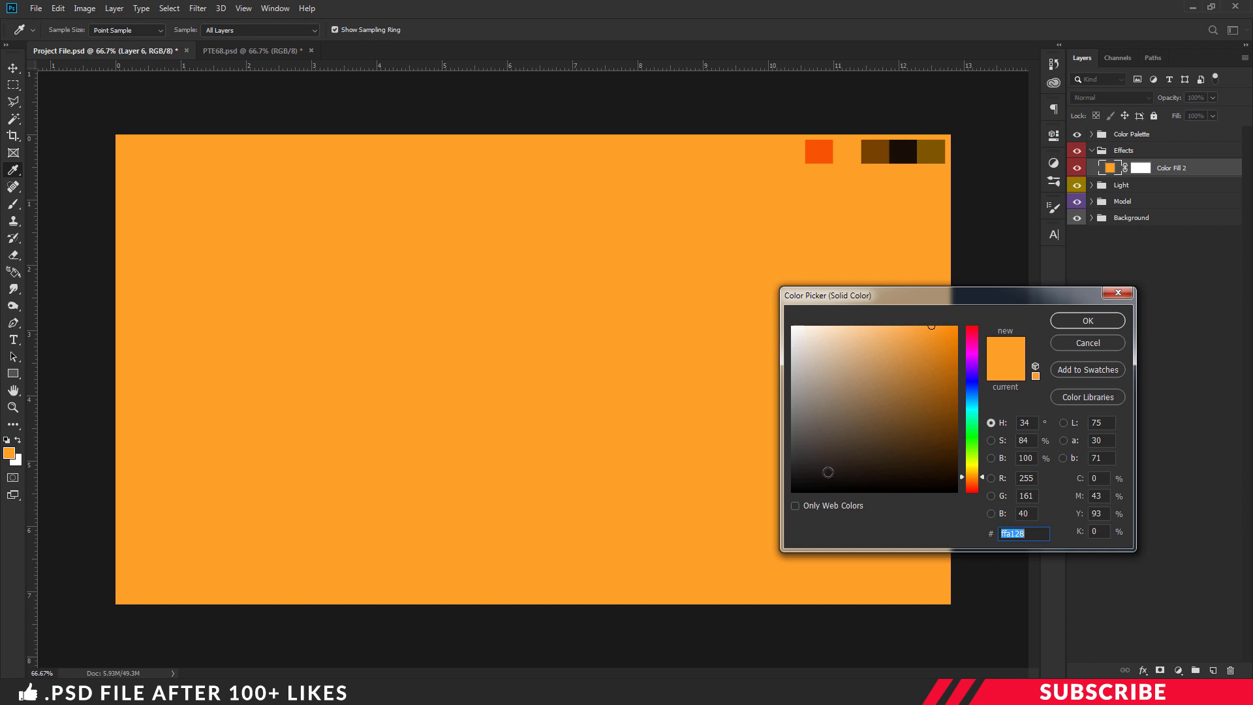
drag(863, 456, 964, 496)
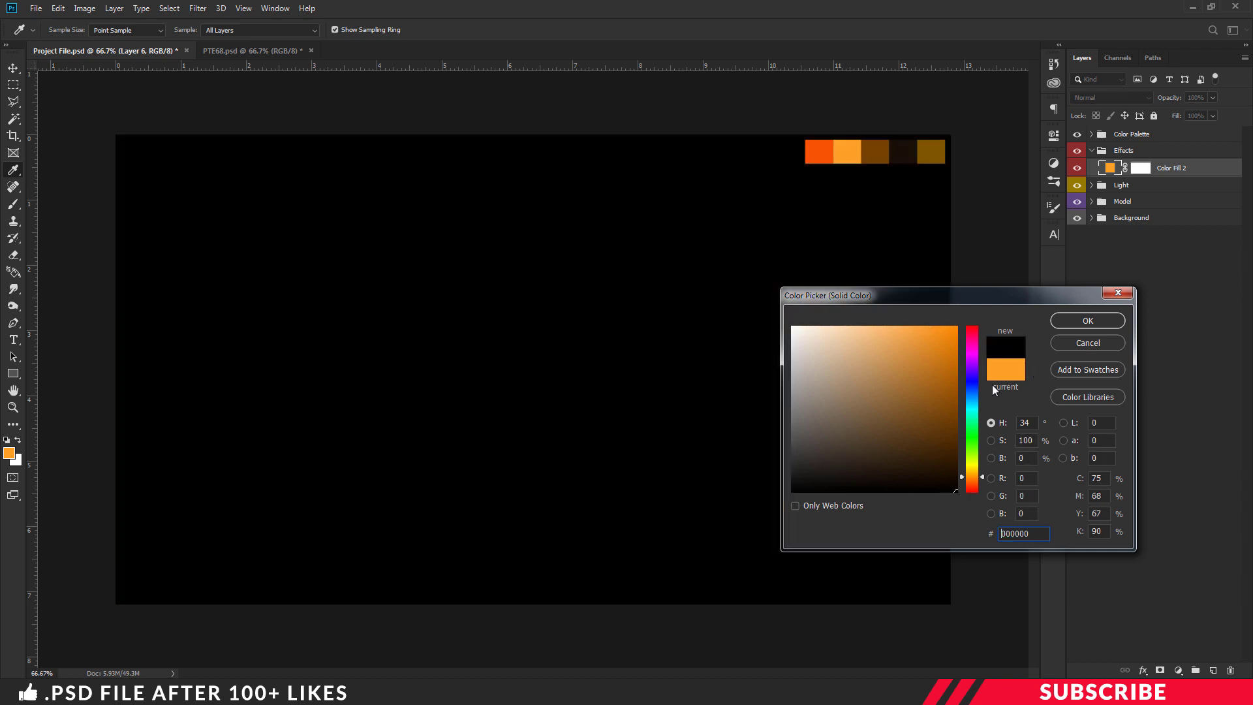
click(1072, 323)
key(v)
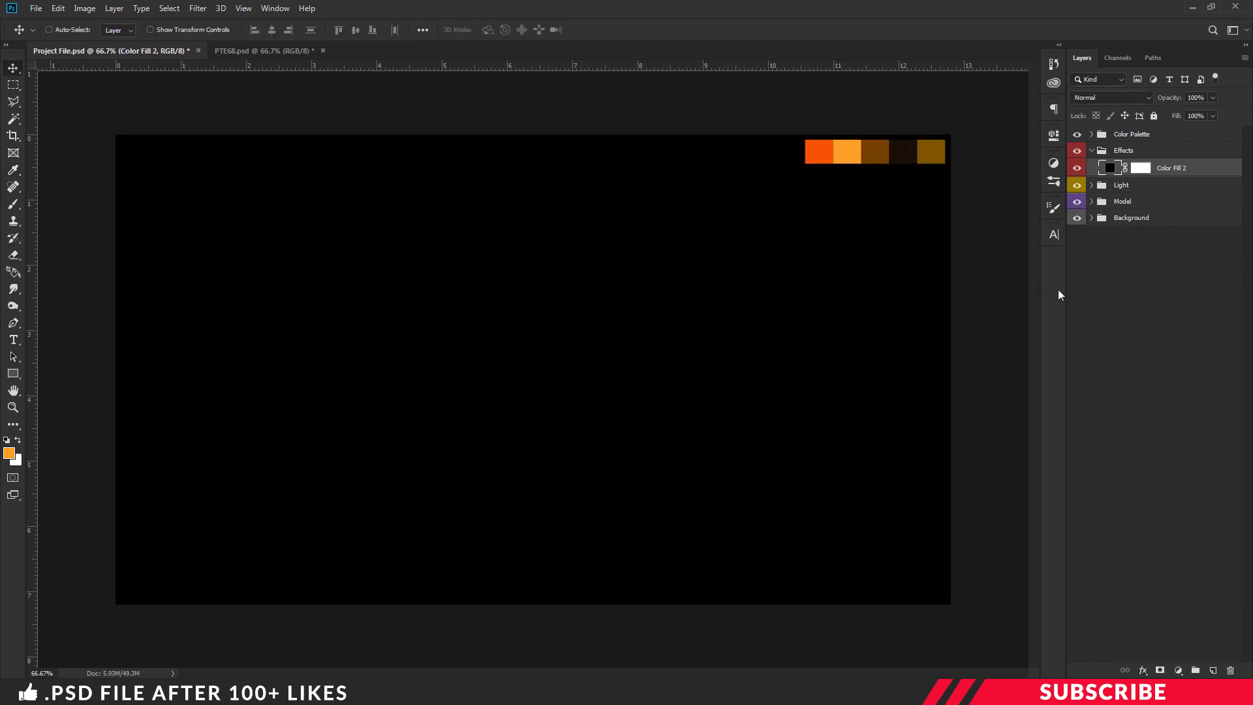
Step: Fill the Color Fill 2 layer mask with black
click(1140, 169)
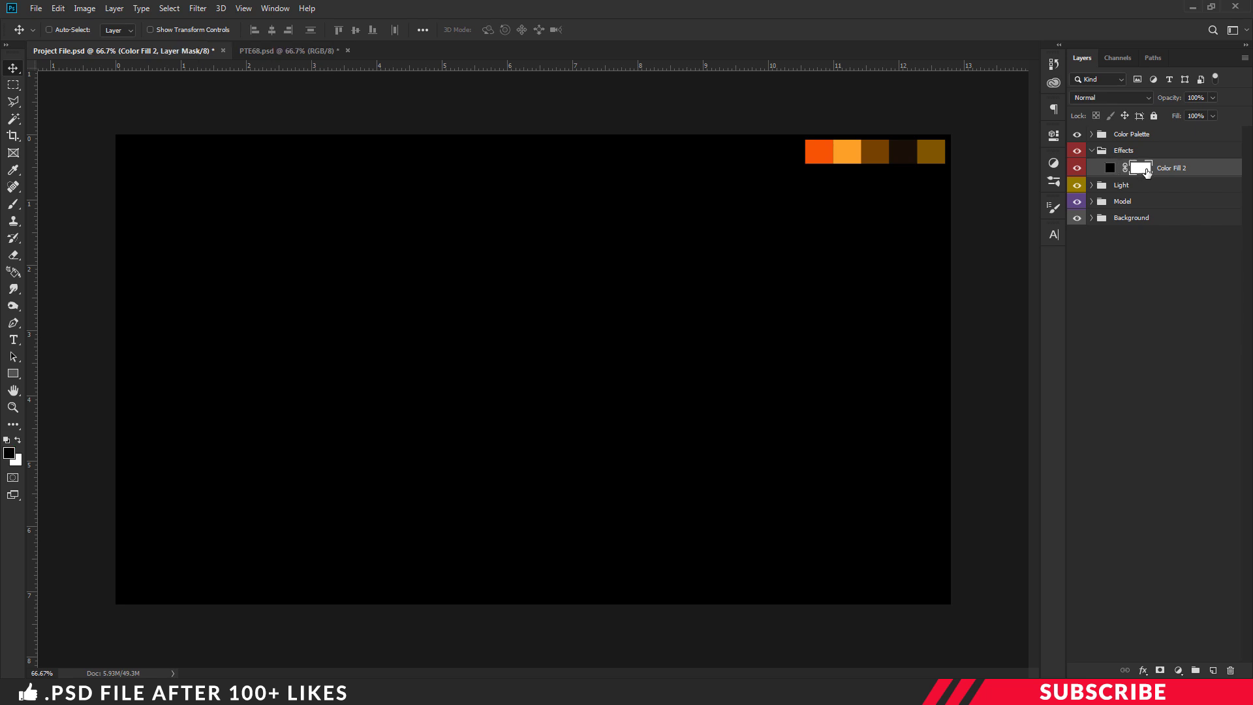
key(x)
click(9, 455)
click(744, 492)
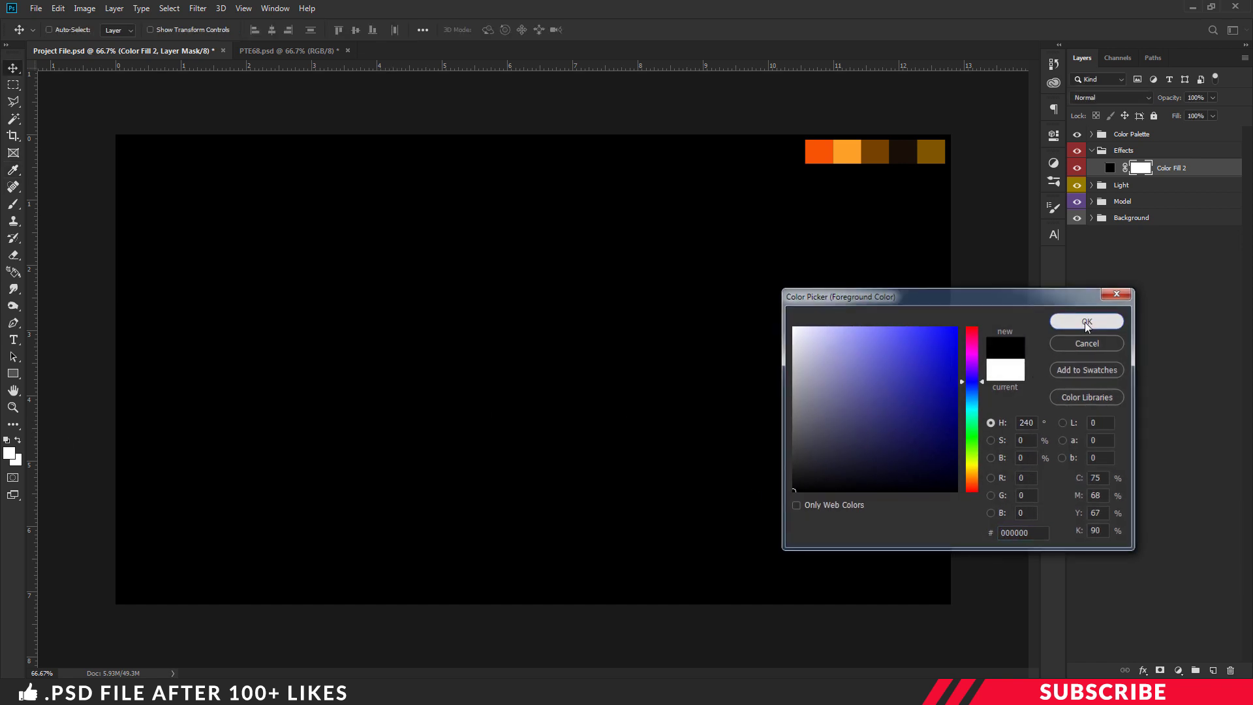
click(1086, 321)
key(alt+BackSpace)
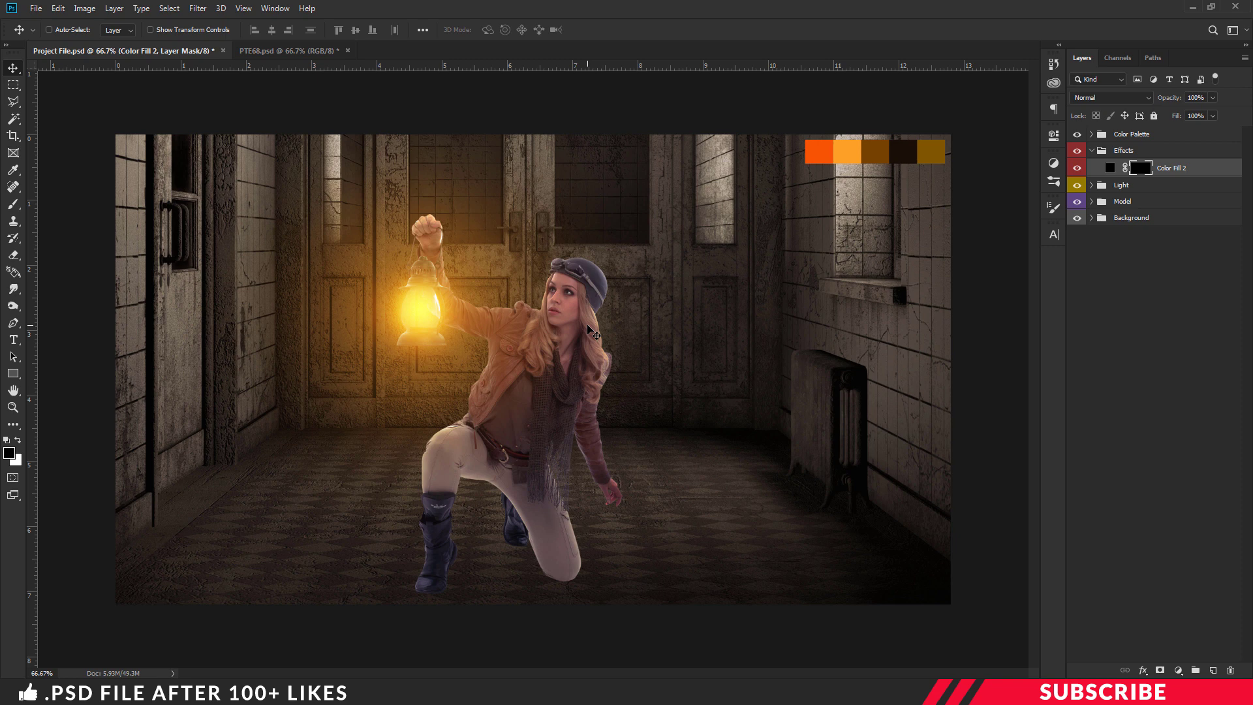
Step: Set the foreground colour to white (ffffff)
click(10, 453)
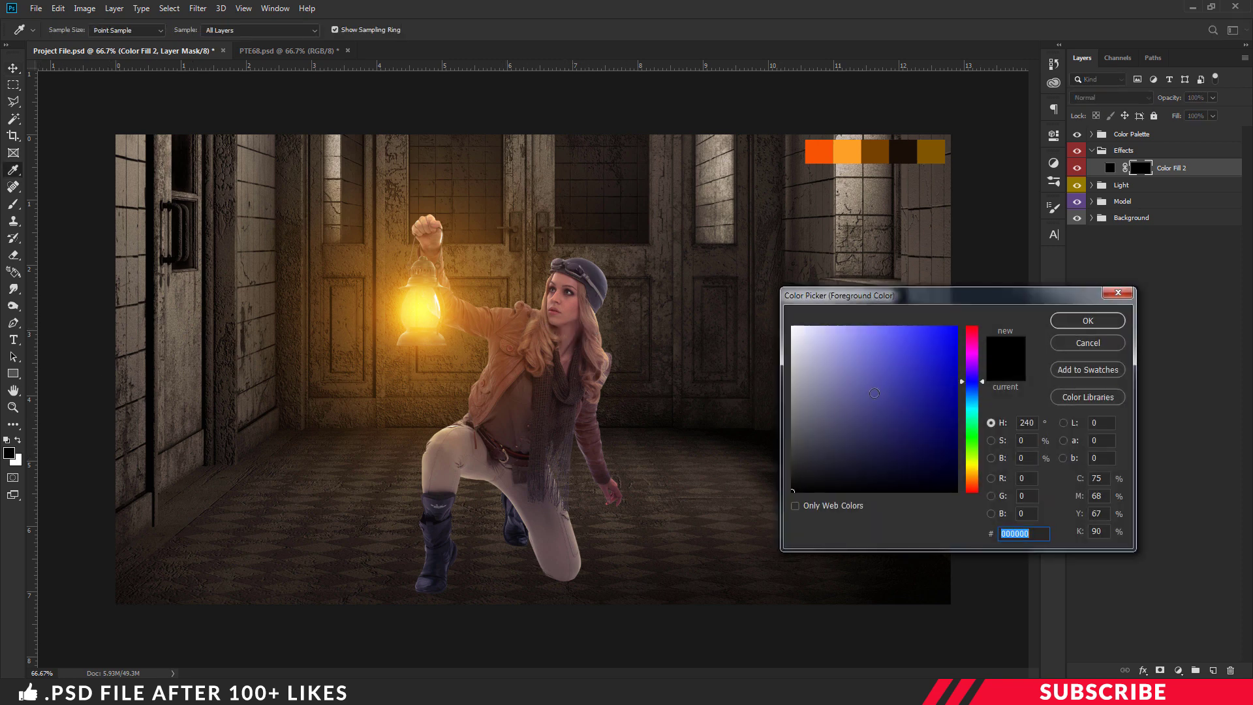
text(ffffff)
click(1081, 323)
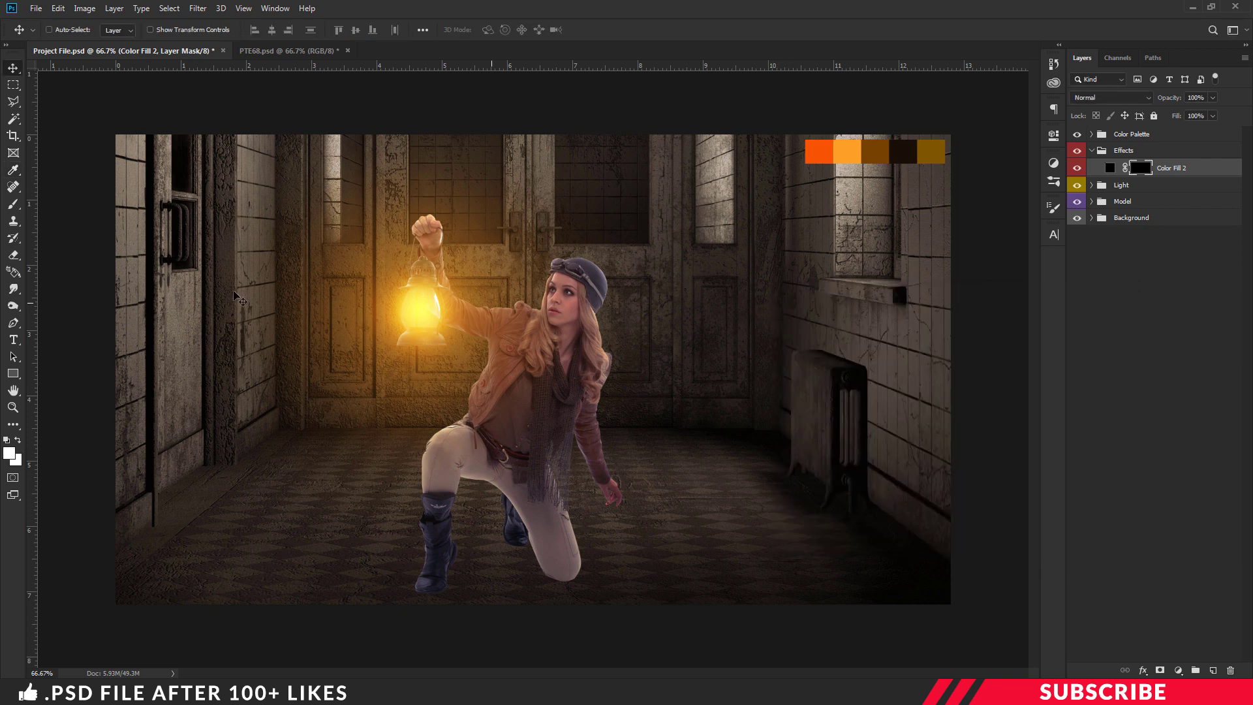
Step: Switch to the regular Brush tool and set its opacity to 40%
key(v)
click(13, 204)
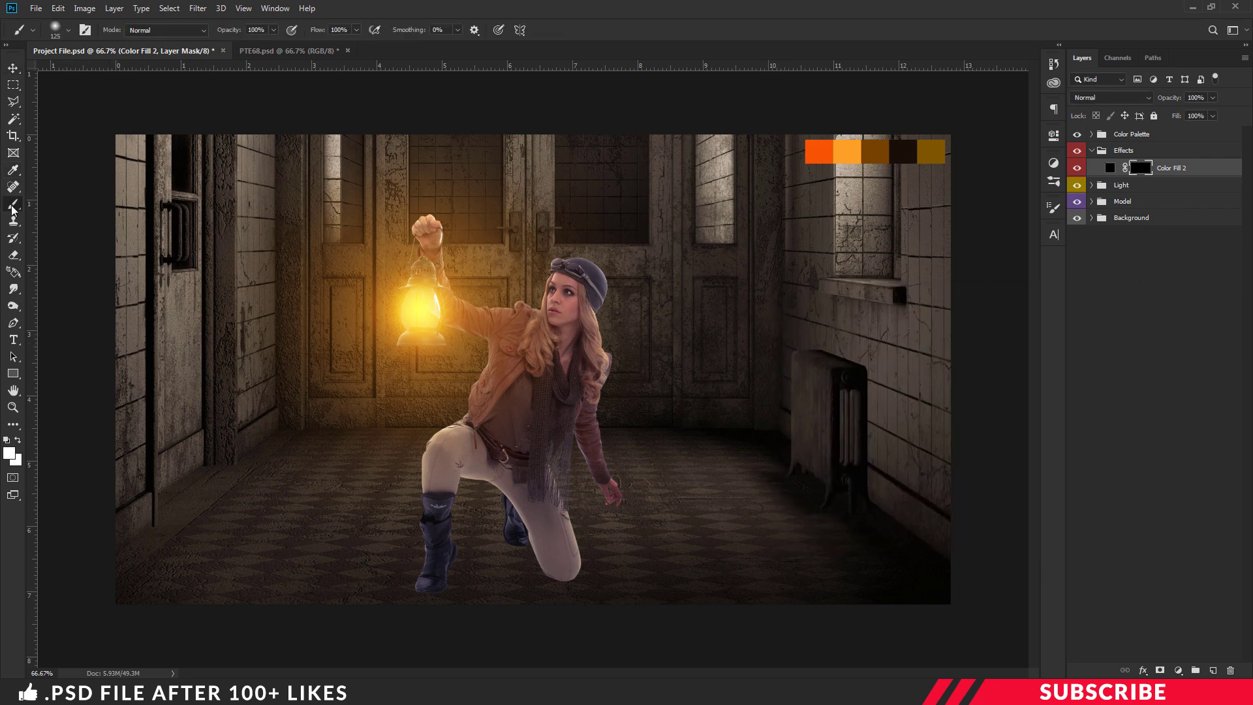
right_click(13, 203)
click(65, 203)
click(425, 311)
click(418, 308)
click(241, 29)
Step: Paint the top-left and top room edges on the mask with a 600–800 brush
key(bracketright)
key(bracketright)
key(bracketright)
key(bracketright)
key(bracketright)
key(bracketright)
key(bracketright)
key(bracketright)
key(bracketright)
mouse_move(163, 166)
mouse_down()
mouse_move(269, 124)
mouse_move(470, 103)
mouse_move(562, 111)
mouse_move(691, 134)
mouse_move(647, 125)
mouse_move(705, 244)
mouse_move(779, 224)
mouse_move(866, 151)
mouse_move(859, 132)
mouse_move(1000, 293)
mouse_move(1019, 476)
mouse_move(837, 607)
mouse_move(627, 652)
mouse_move(509, 660)
mouse_up()
key(bracketright)
key(bracketright)
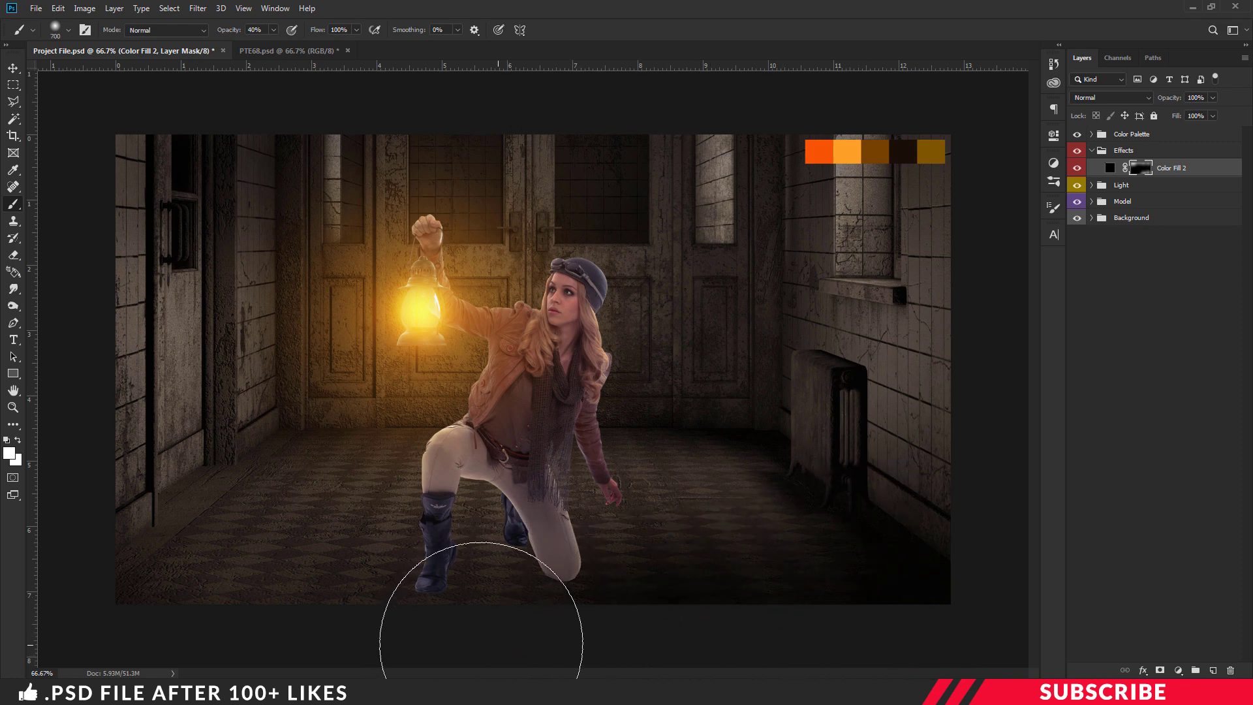
key(bracketleft)
key(bracketleft)
key(bracketleft)
key(bracketleft)
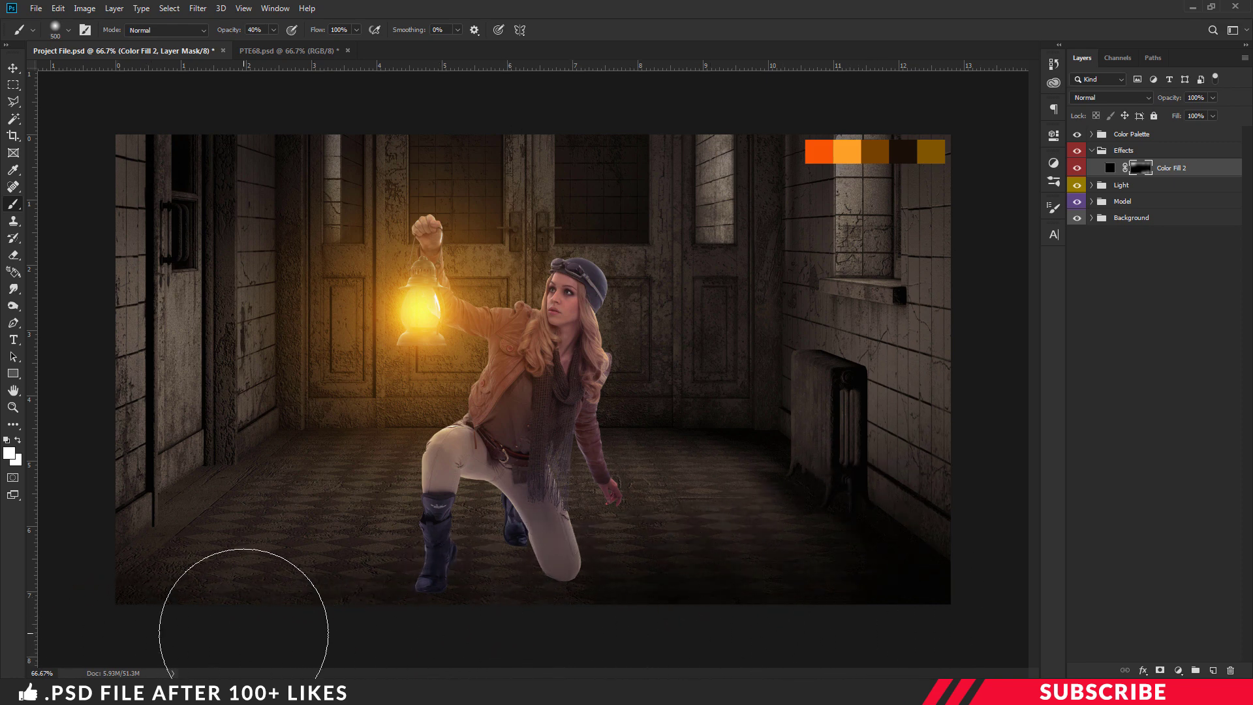
key(bracketright)
key(bracketright)
key(bracketright)
key(bracketright)
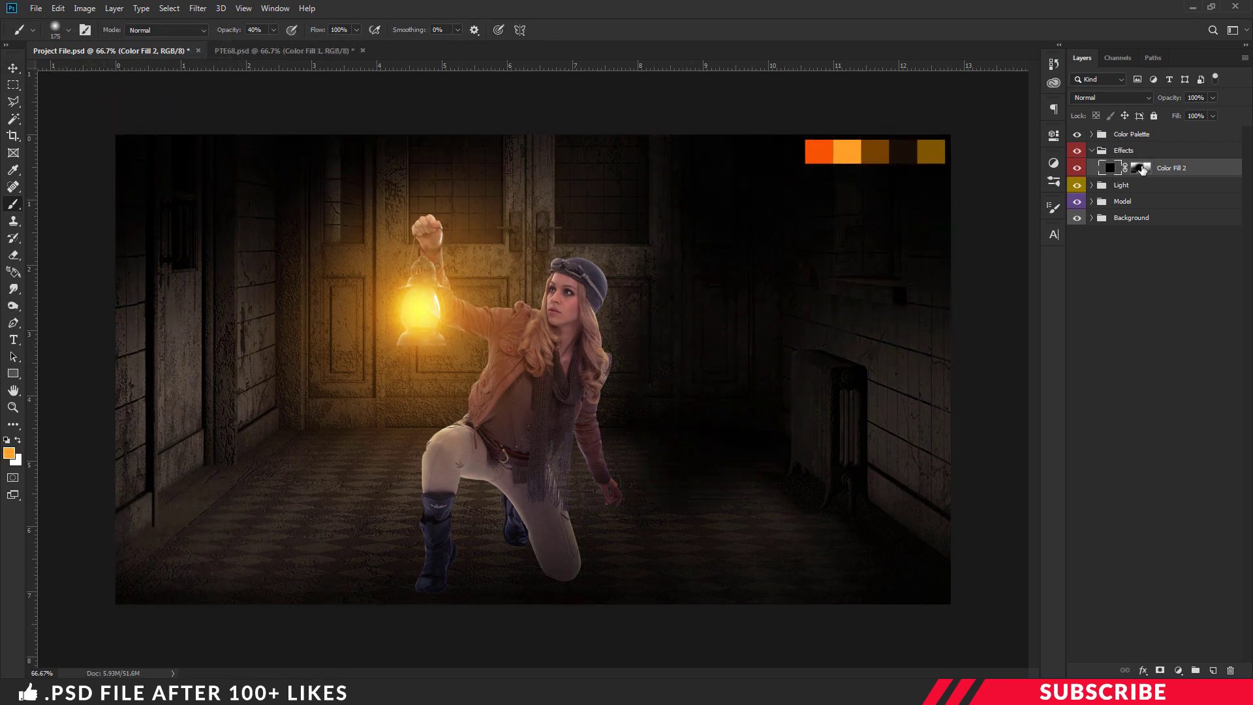
Step: Paint the Color Fill 2 mask over the model's hair and shoulder, then collapse Effects
click(1140, 169)
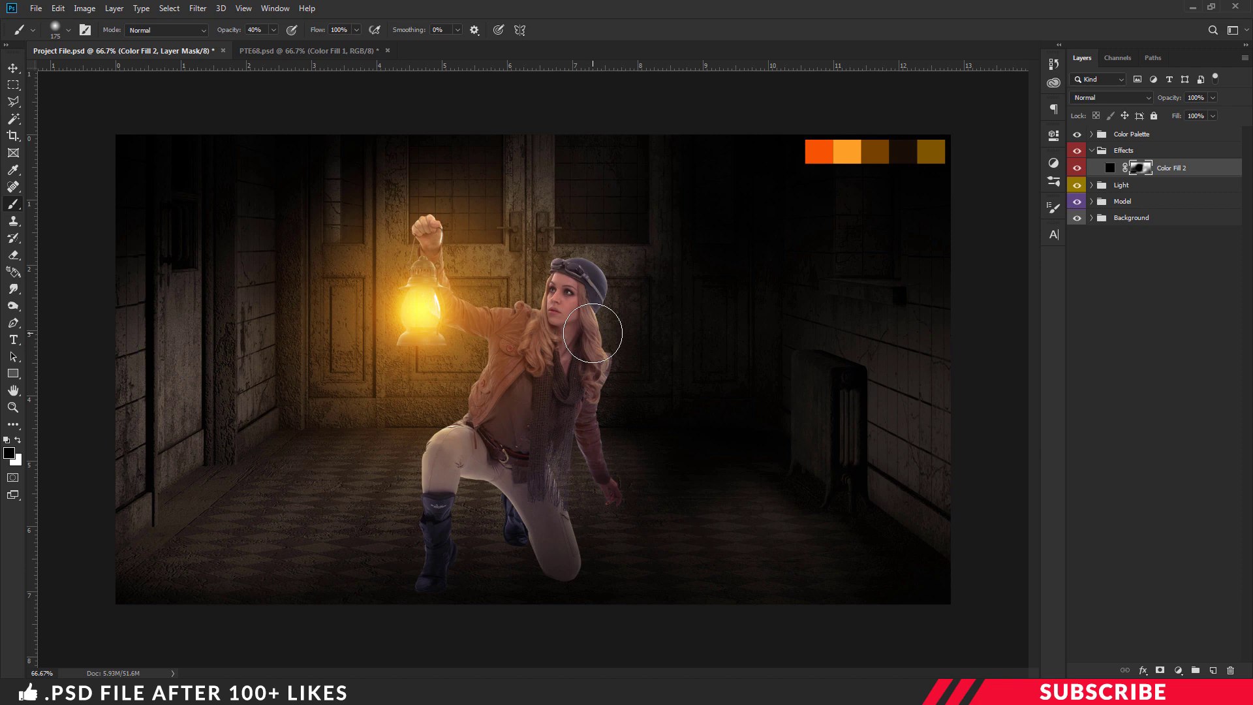
mouse_move(592, 333)
mouse_down()
mouse_move(635, 369)
mouse_move(594, 385)
mouse_move(659, 429)
mouse_up()
click(1092, 151)
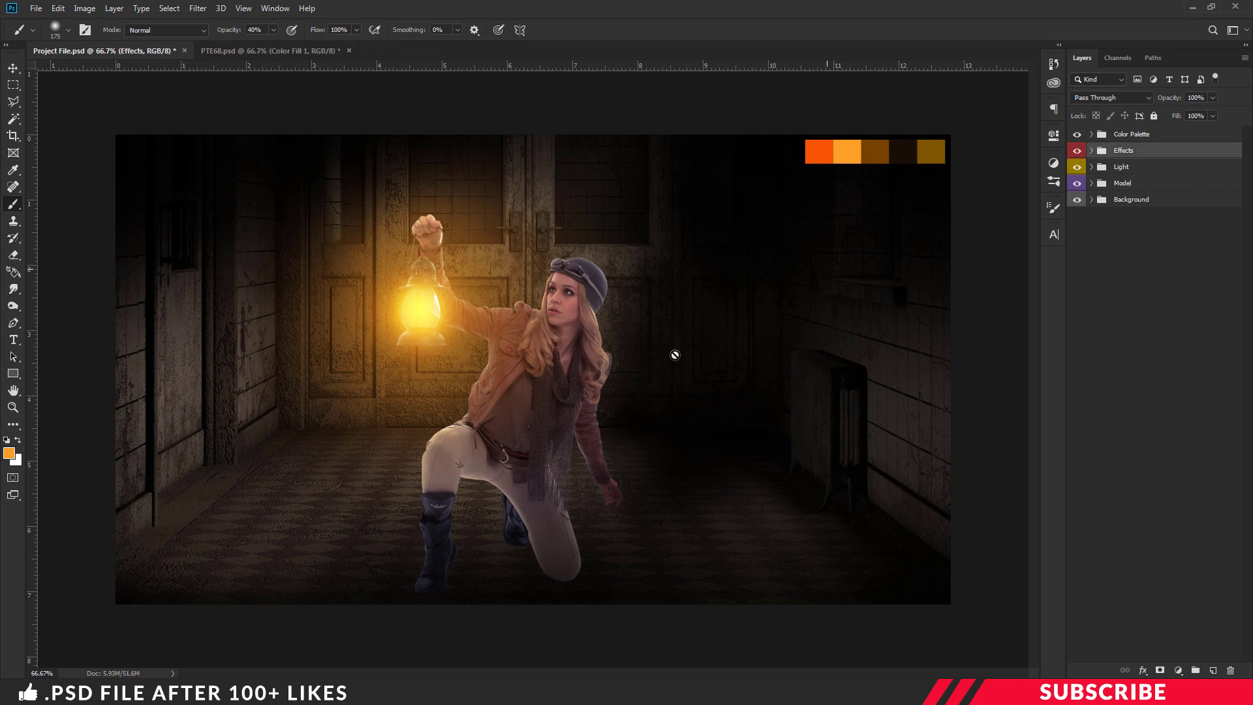
Step: Add a new Layer 6 above Color Lookup 2 in the Model group, clipped to the model
click(1092, 183)
click(1092, 184)
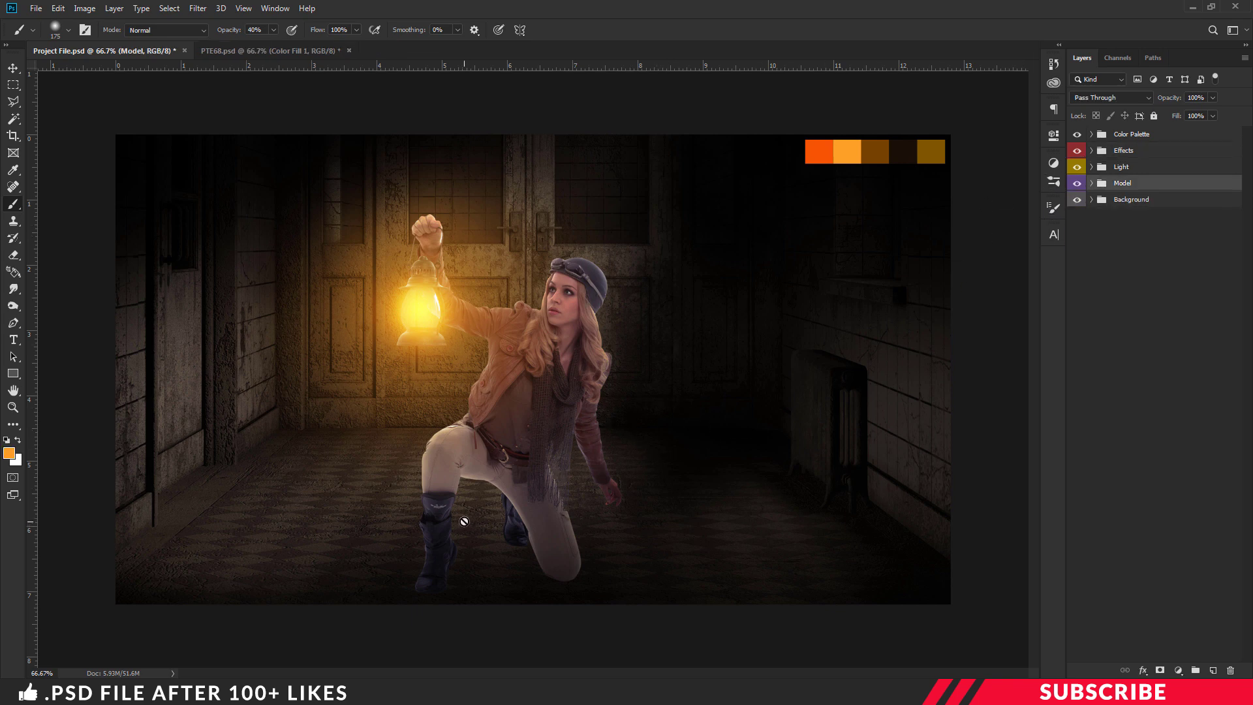
key(v)
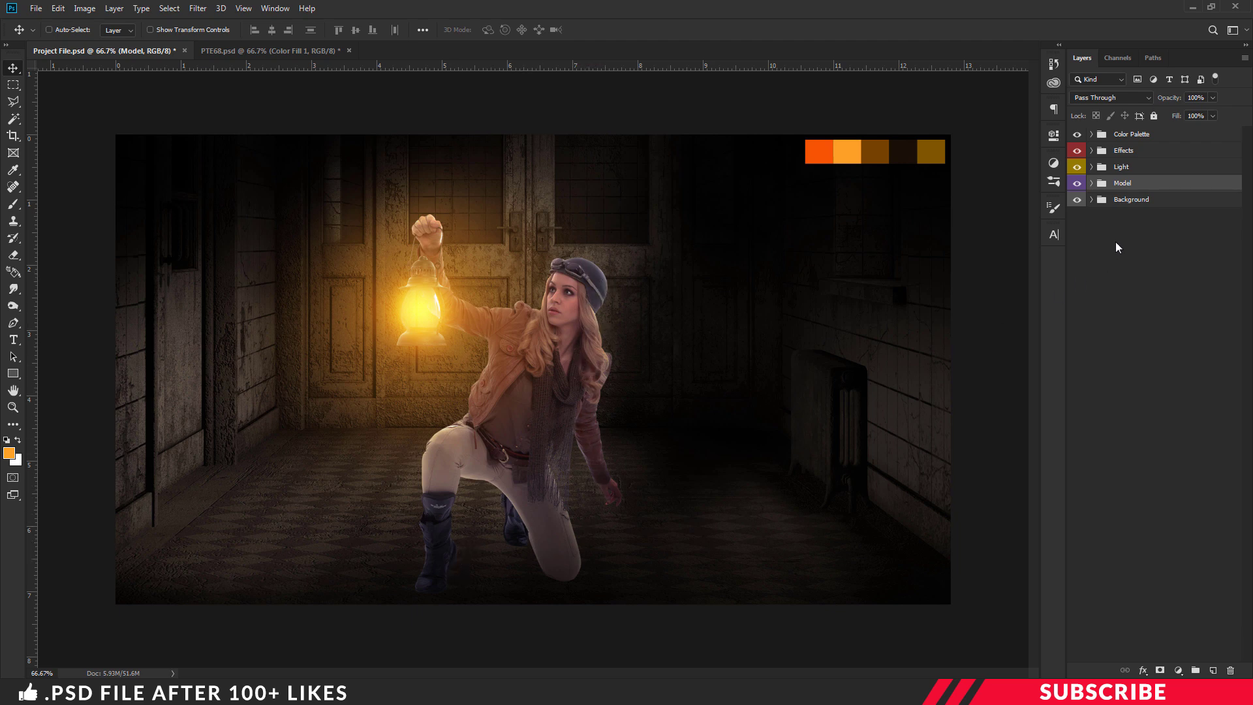
click(1091, 183)
click(1197, 203)
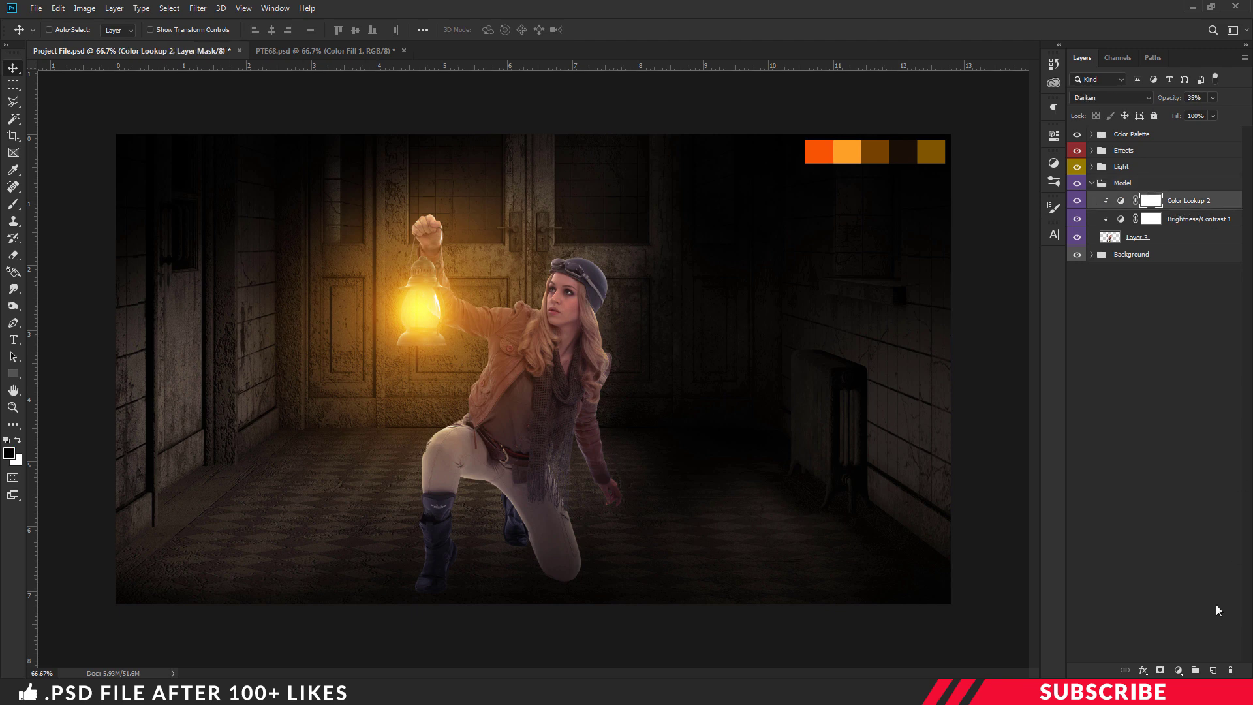
click(1214, 671)
right_click(1208, 204)
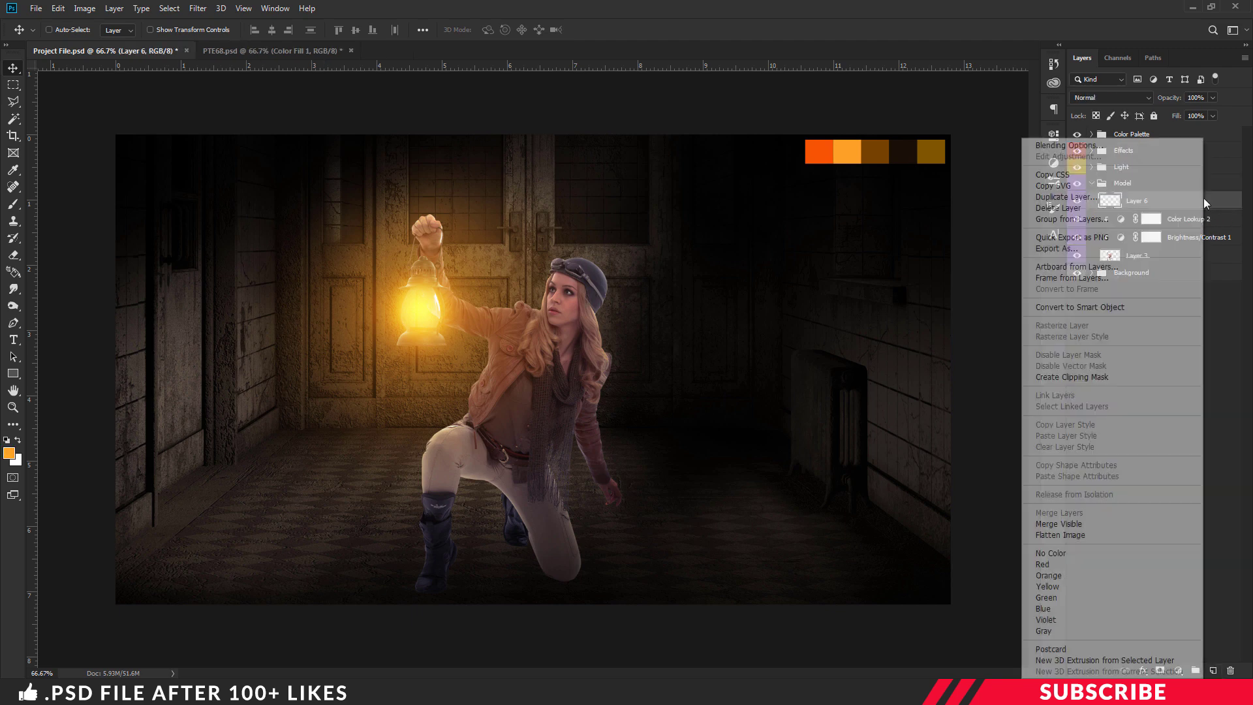
click(1108, 378)
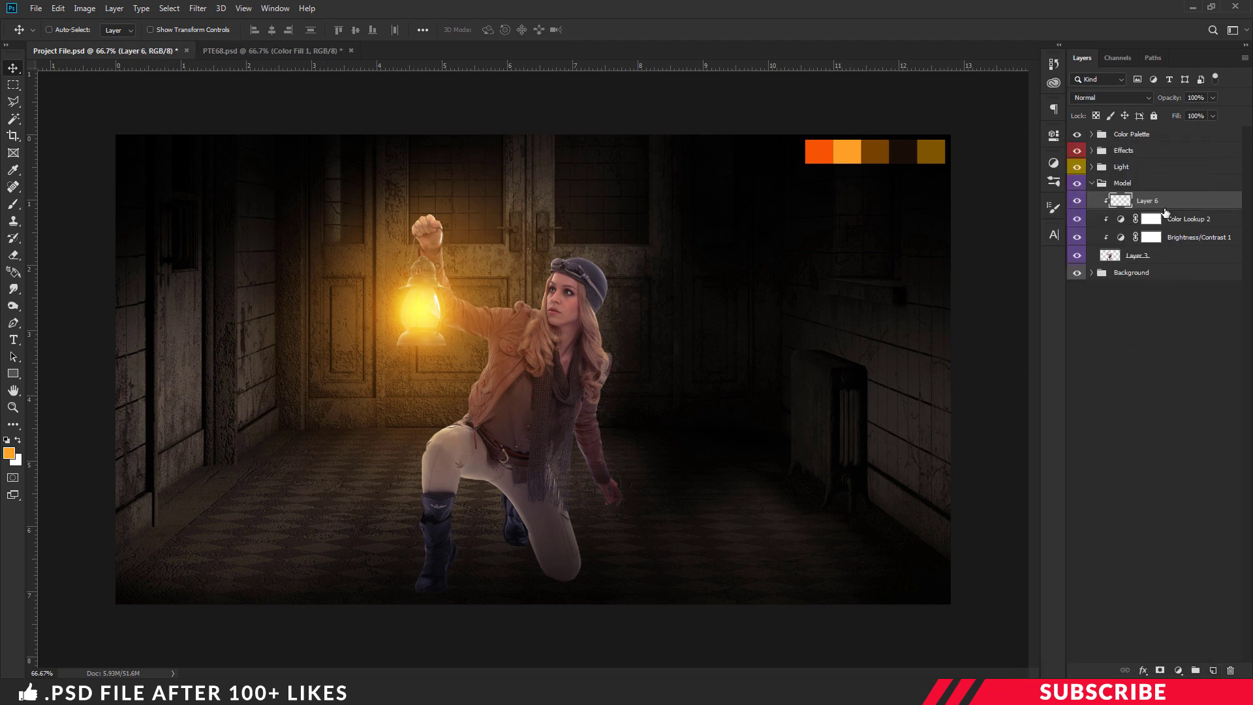
Step: Set the foreground colour to the palette's dark brown 181008
click(9, 455)
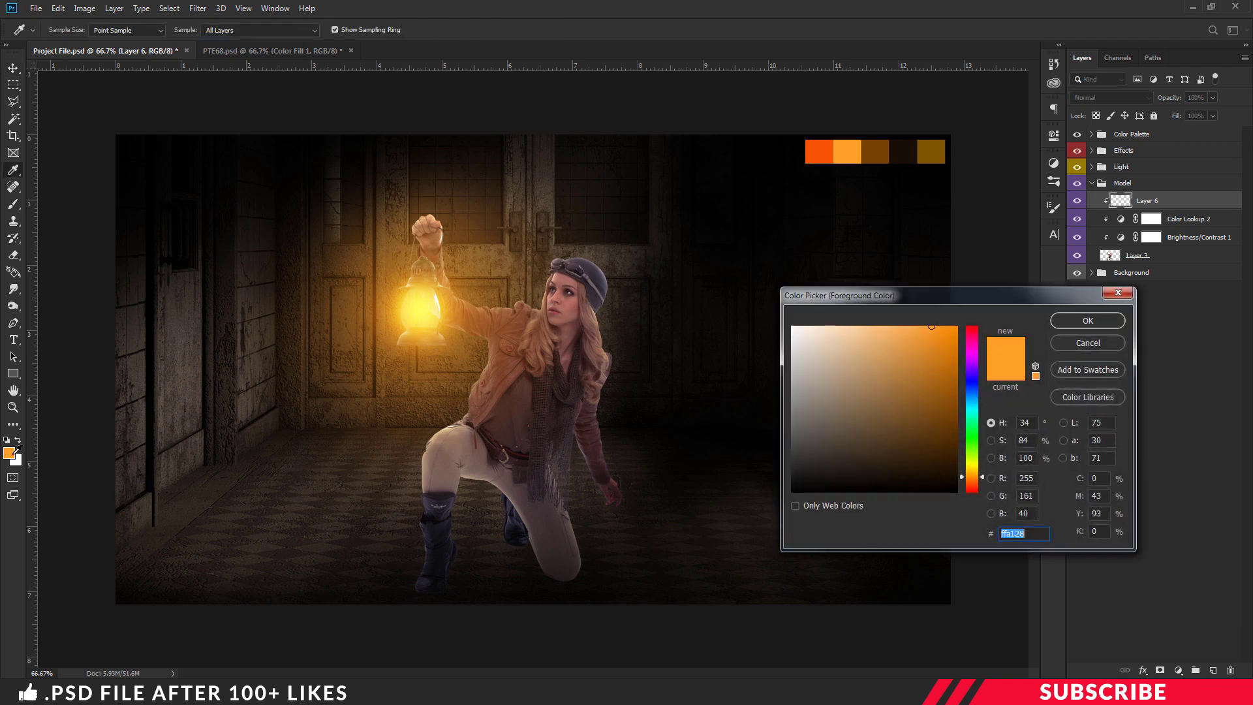
click(912, 151)
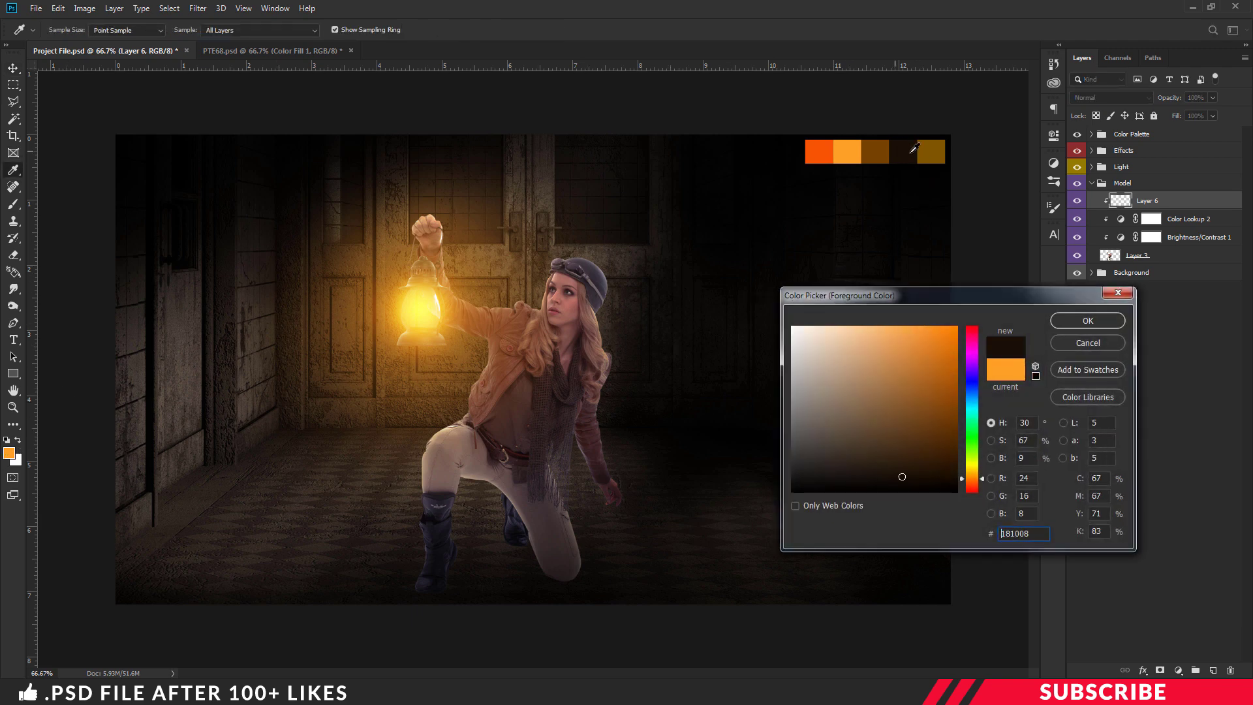
click(1122, 316)
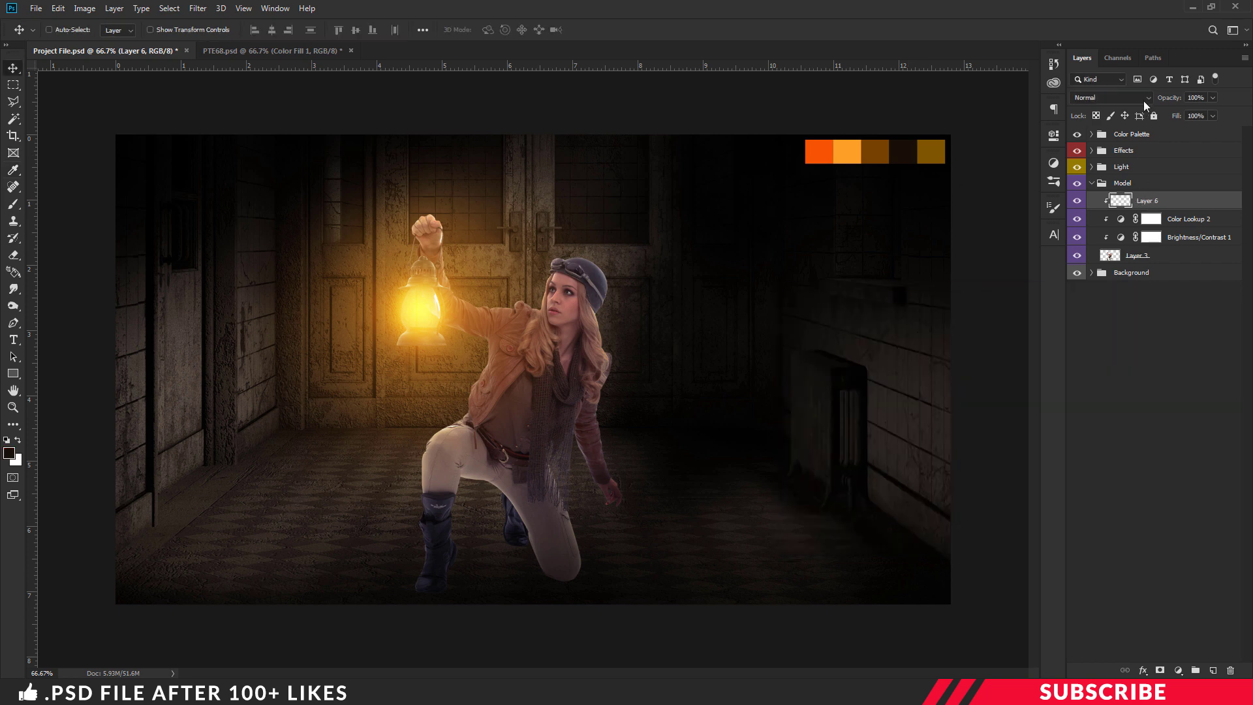